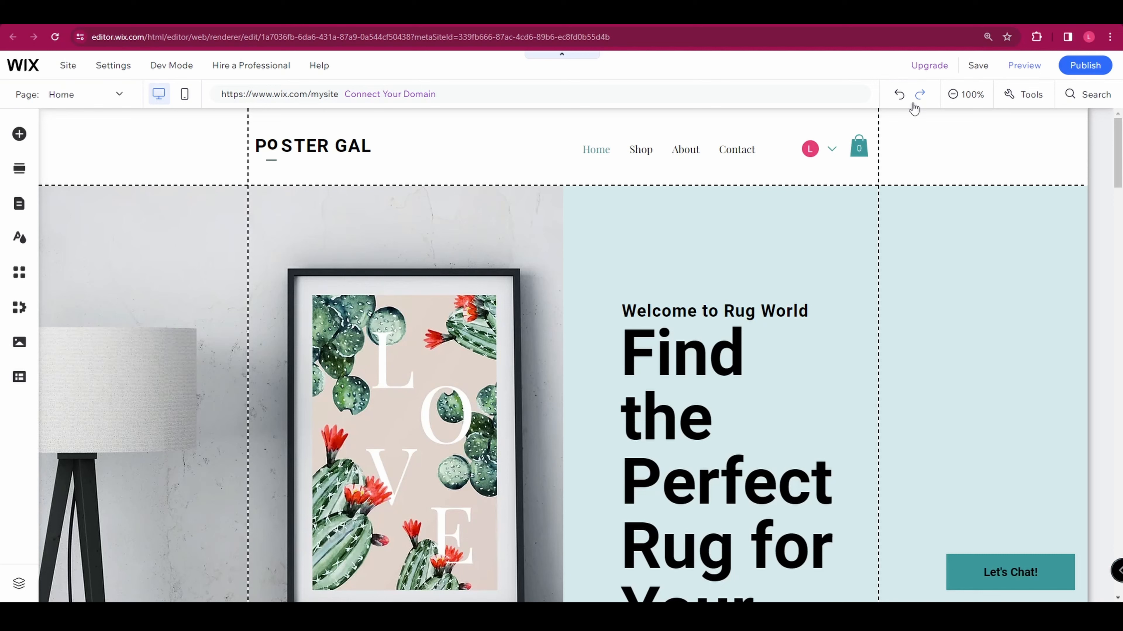
Open the store's Product Page for editing, zoom out to 50%, and select the product page section.
left_click(105, 100)
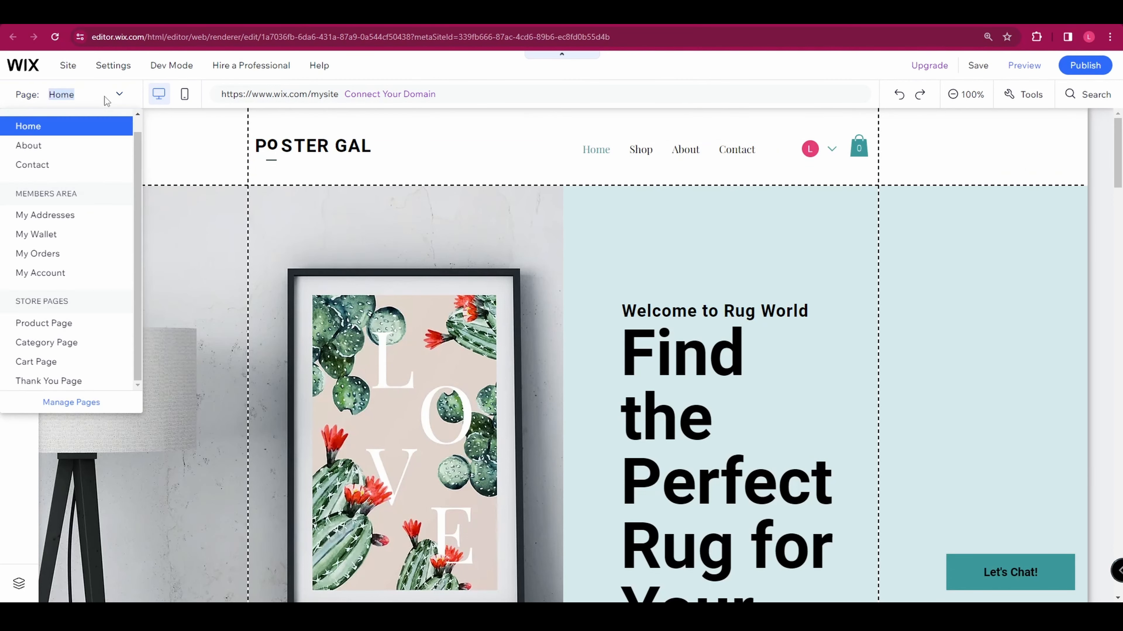
left_click(65, 323)
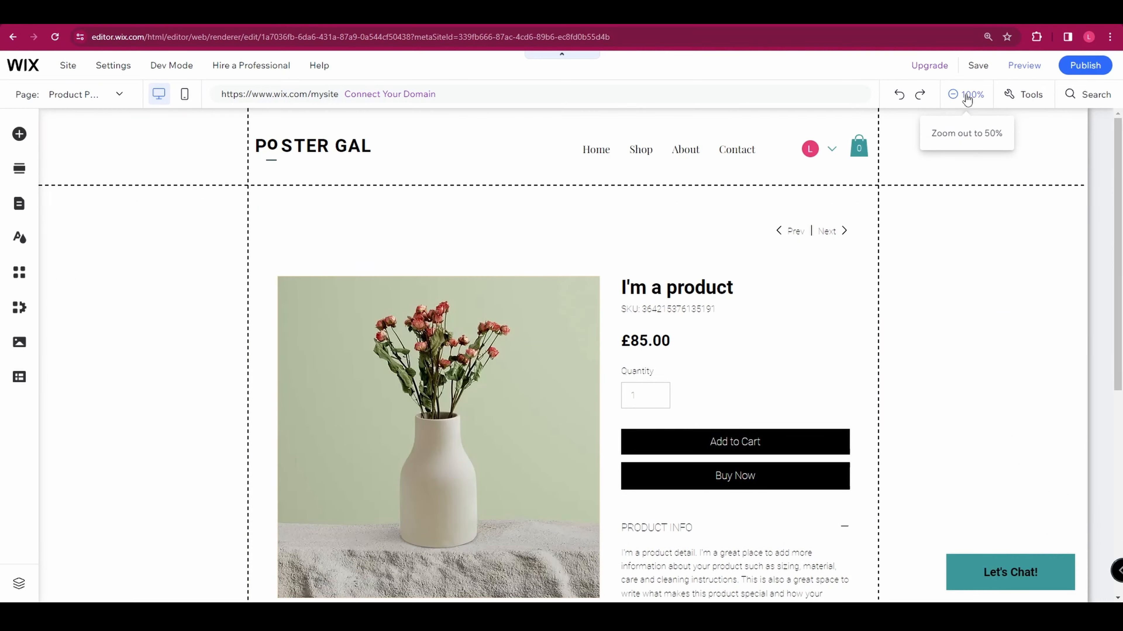
left_click(966, 95)
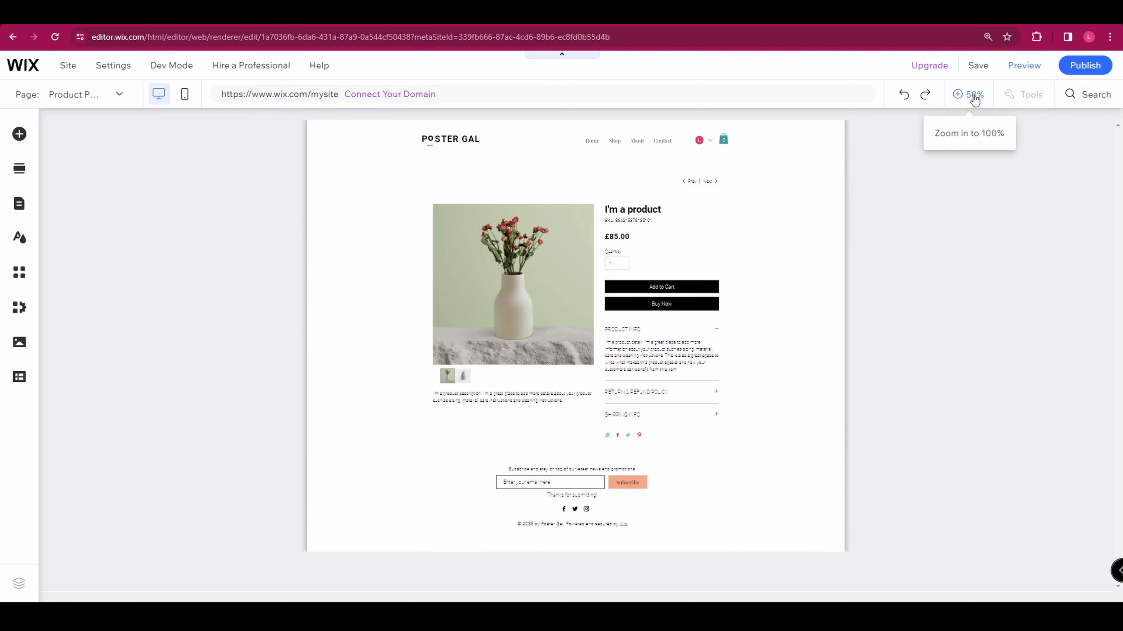
left_click(883, 184)
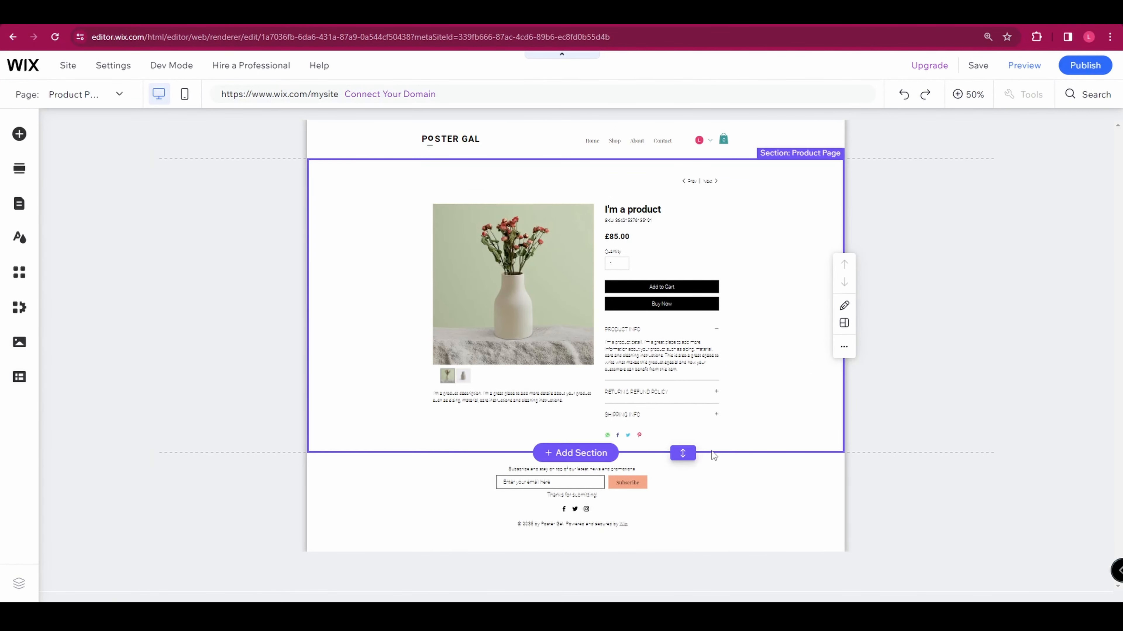
View the product page's mobile version, and return to the desktop version at 100% zoom.
left_click(185, 100)
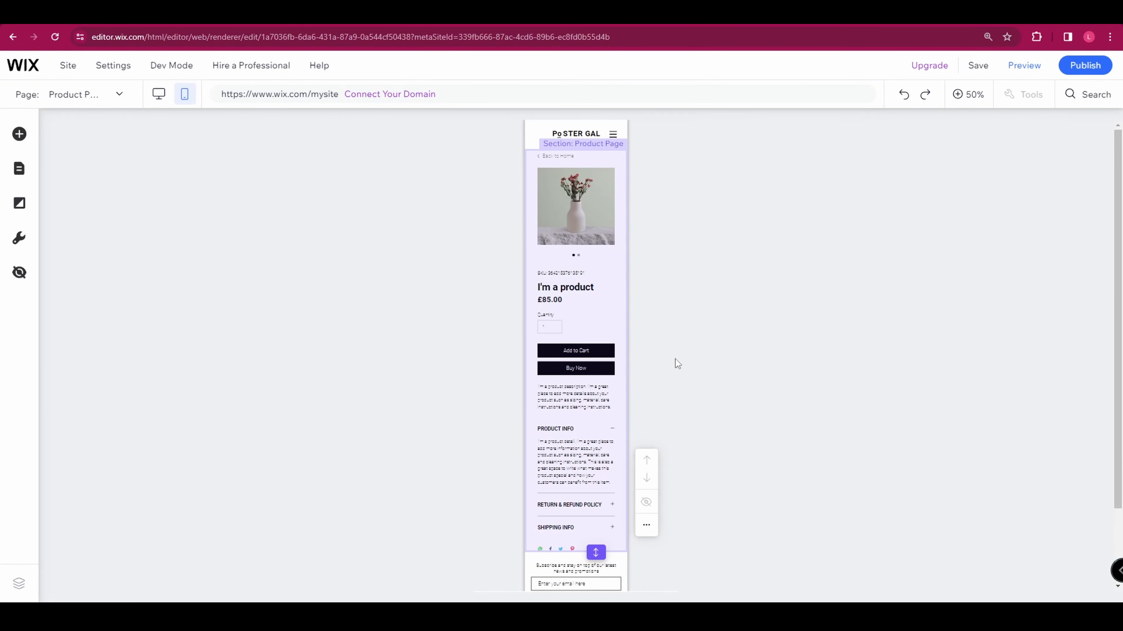
left_click(167, 97)
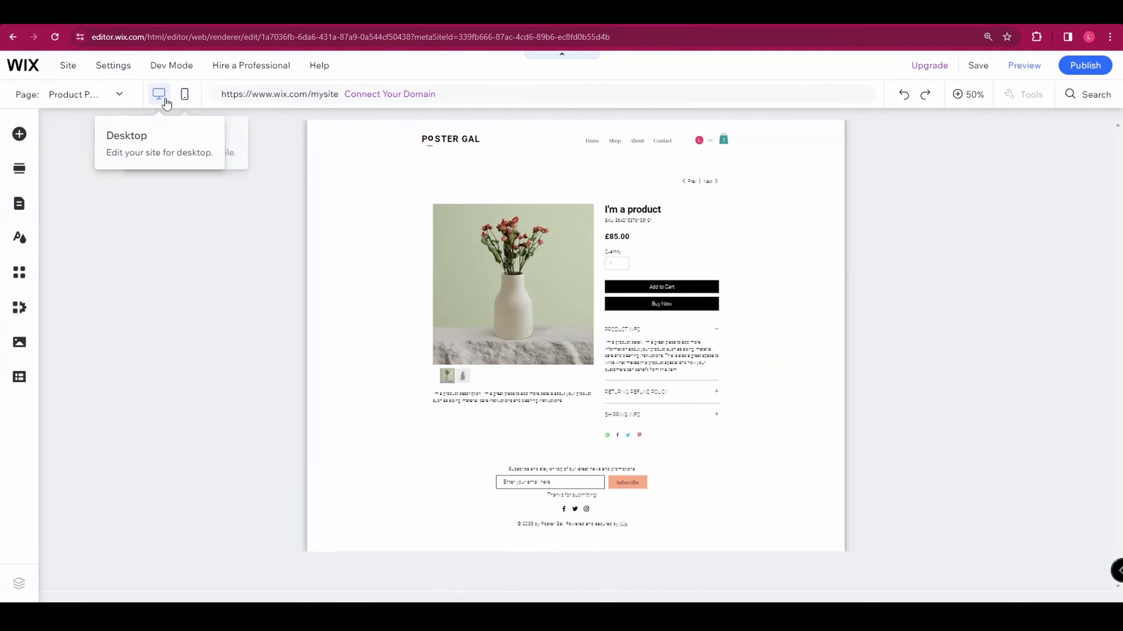
left_click(970, 97)
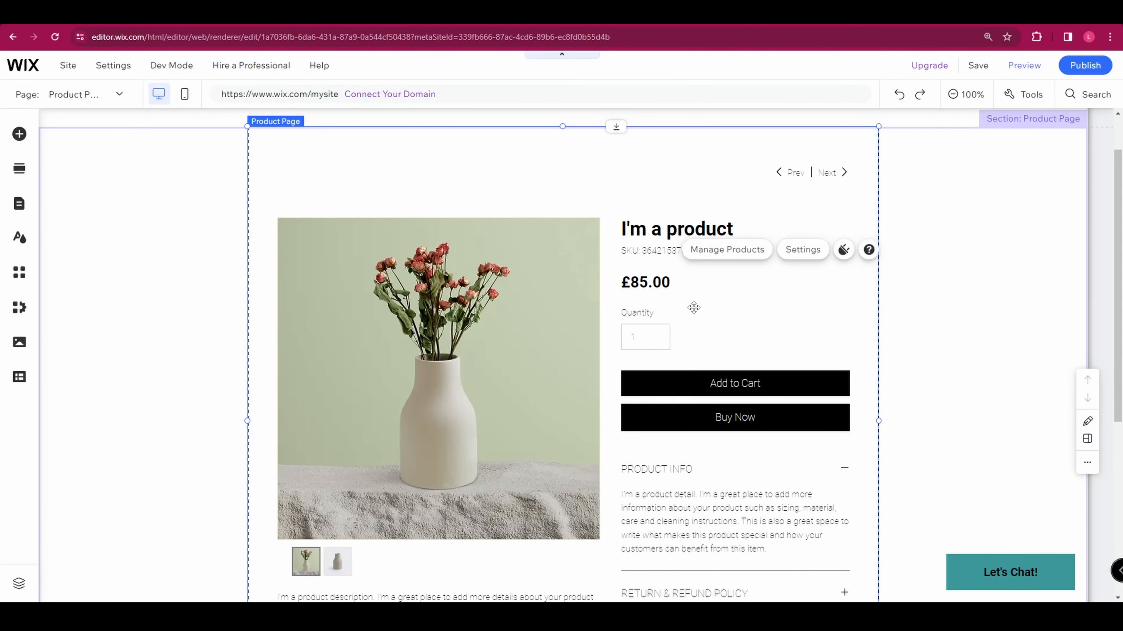
Open the settings of the Product Page element and start customizing its page layout.
left_click(694, 308)
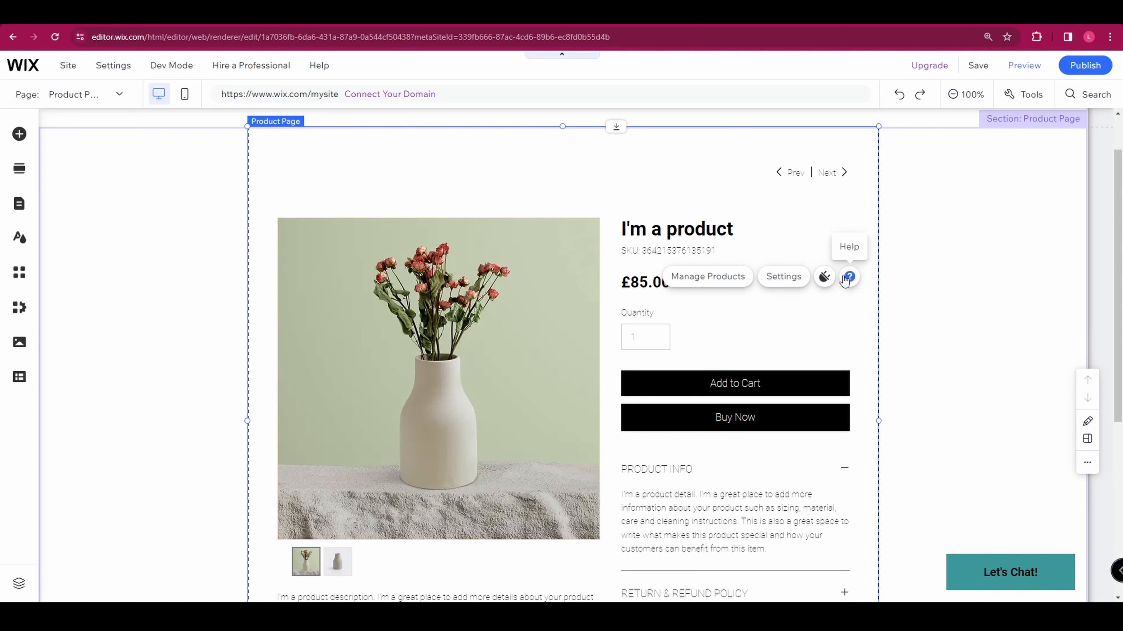
left_click(783, 277)
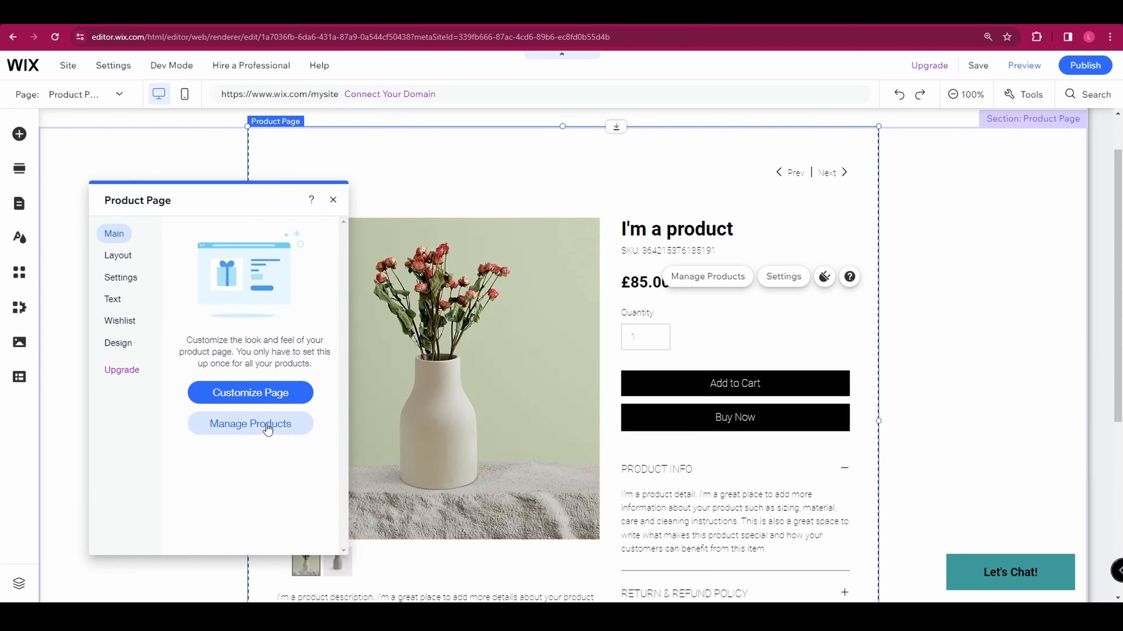
left_click(273, 394)
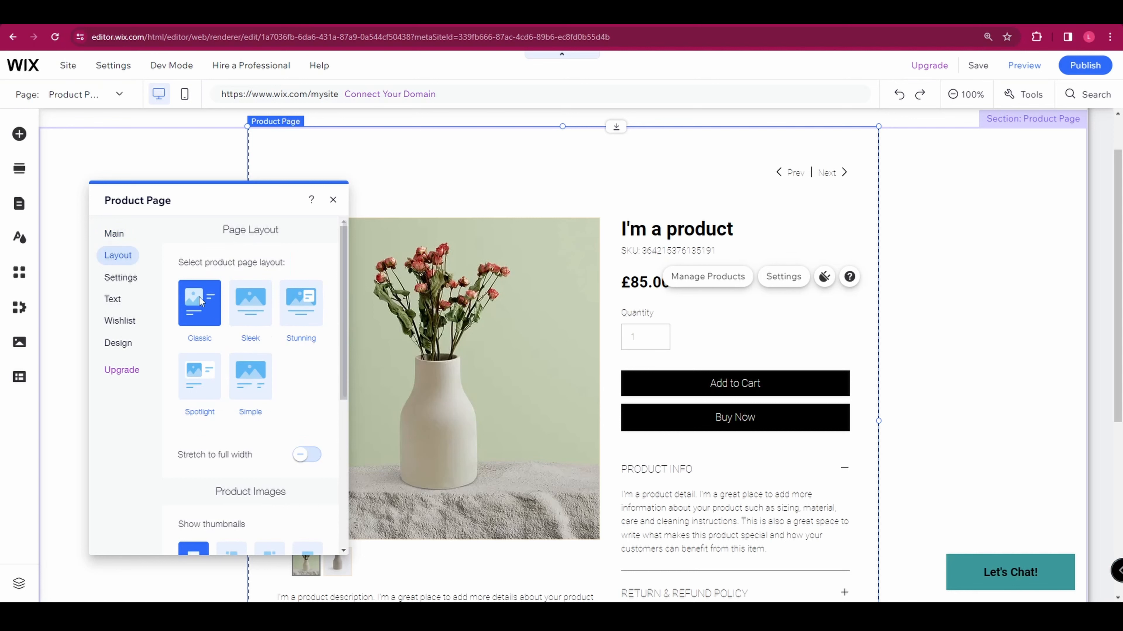
Try the Sleek, Stunning, Spotlight, Simple and Classic page layouts in turn and review the product page in each.
left_click(248, 308)
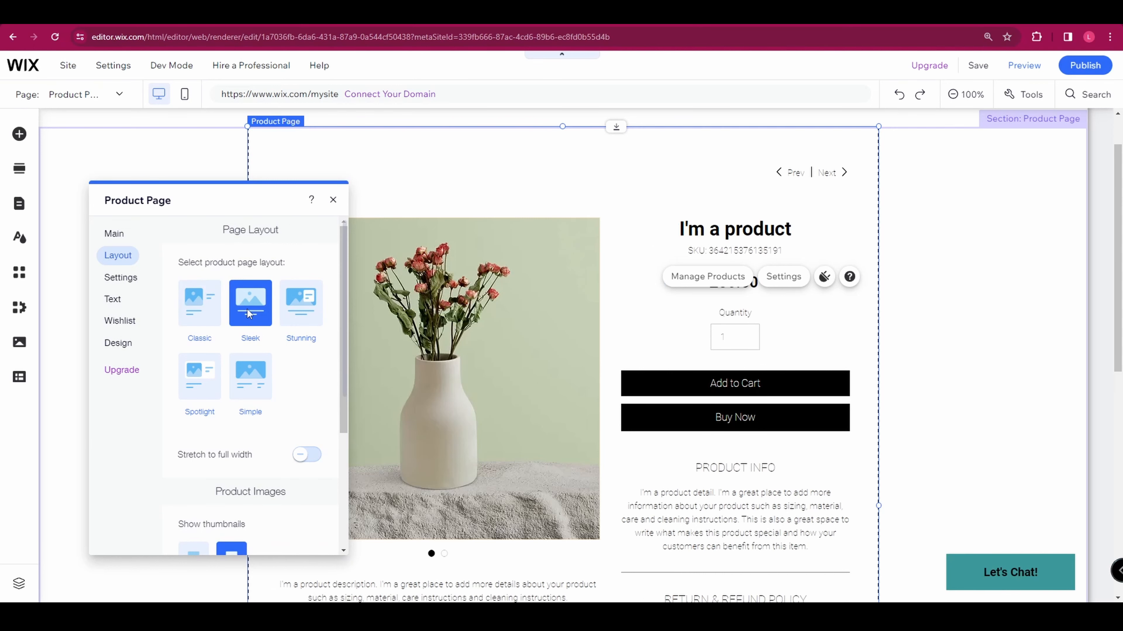
scroll(446, 349, "down", 6)
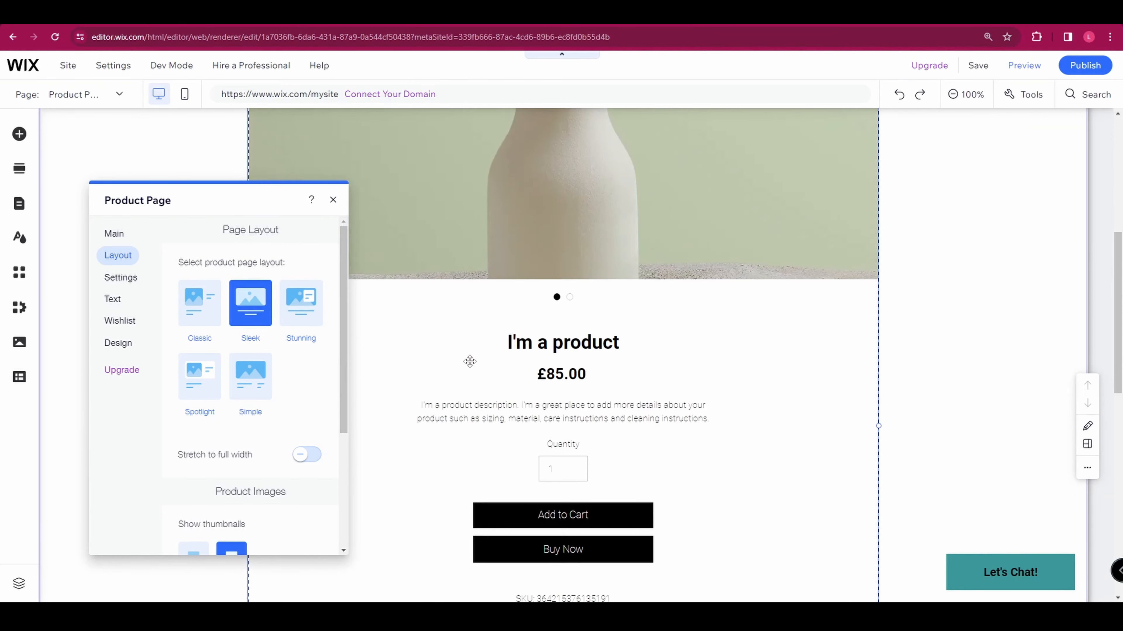
left_click(306, 318)
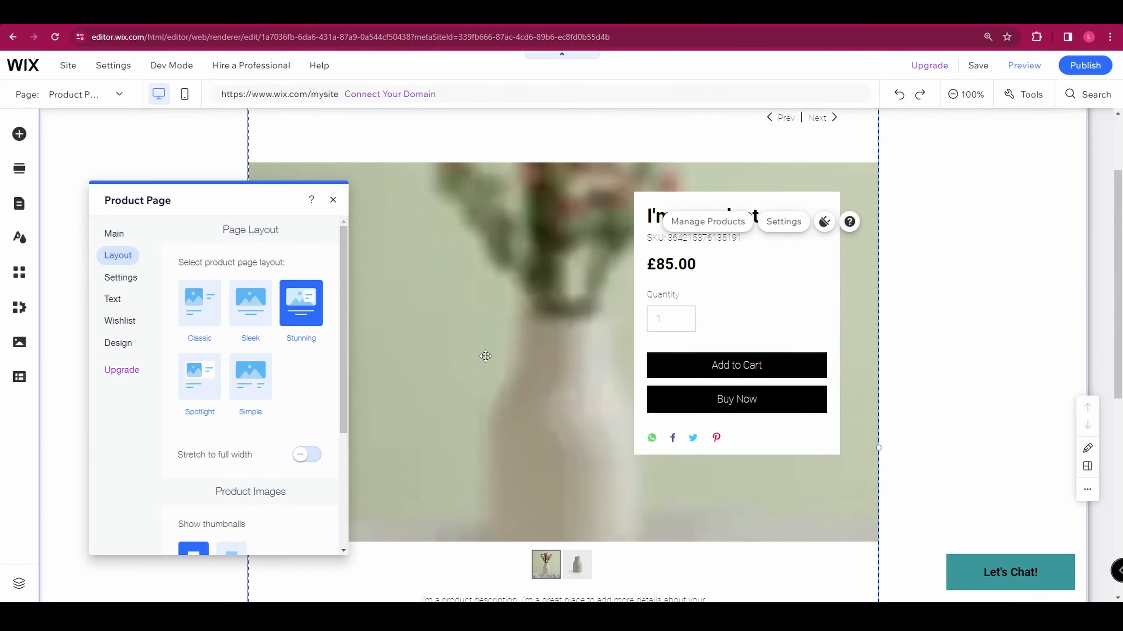
left_click(192, 378)
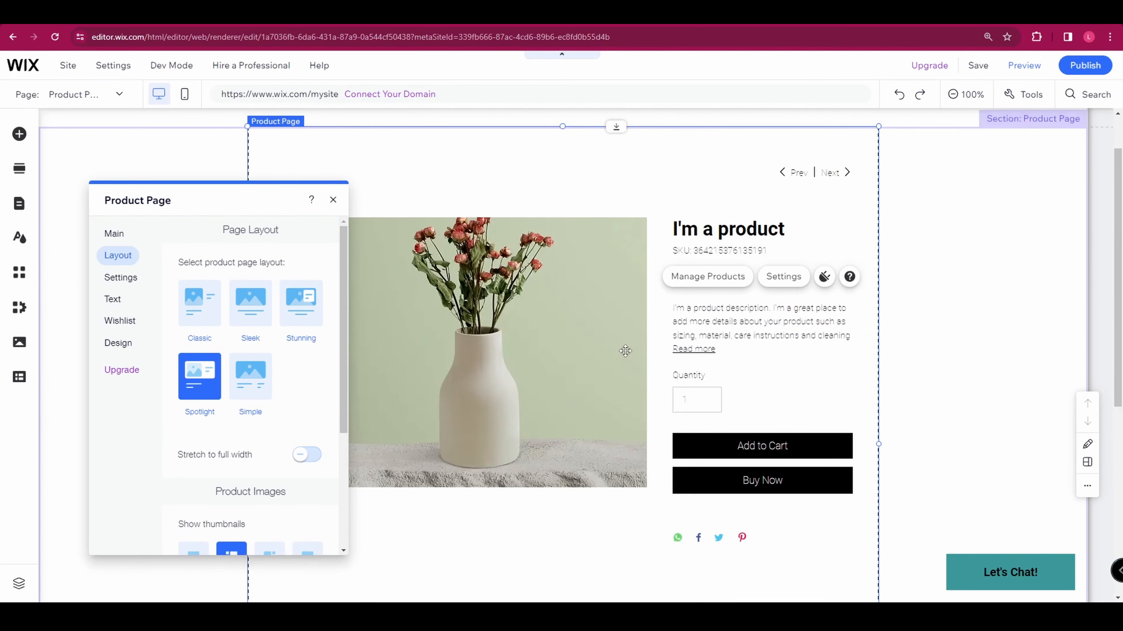
scroll(625, 350, "down", 5)
left_click(250, 376)
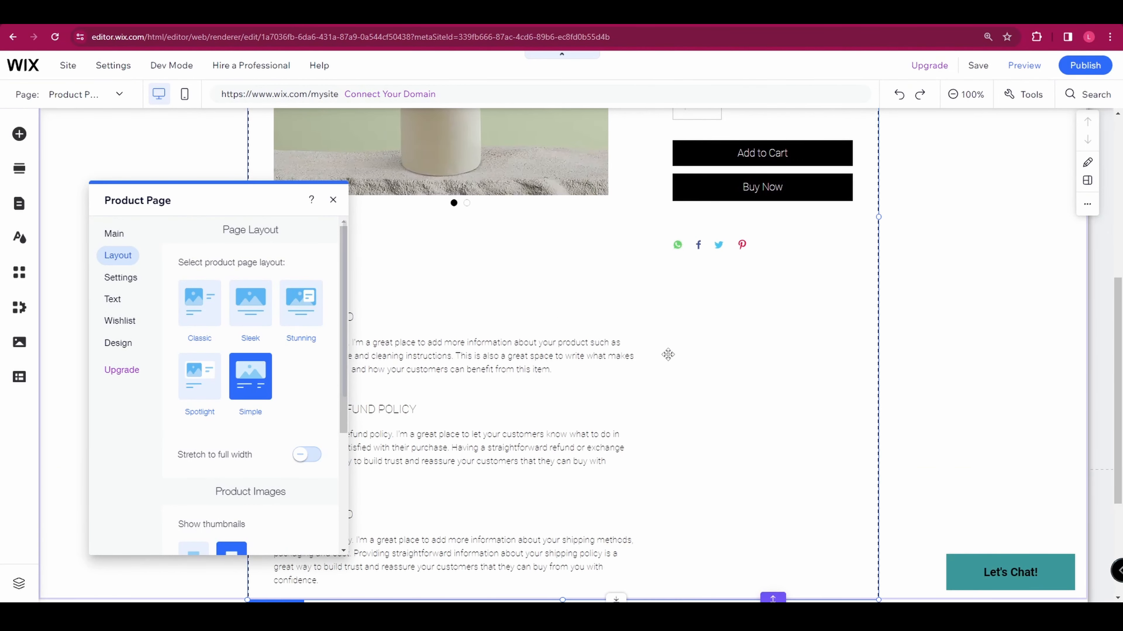
left_click(199, 303)
Compare the Sleek and Stunning layouts again and set the product page layout to Spotlight.
left_click(250, 303)
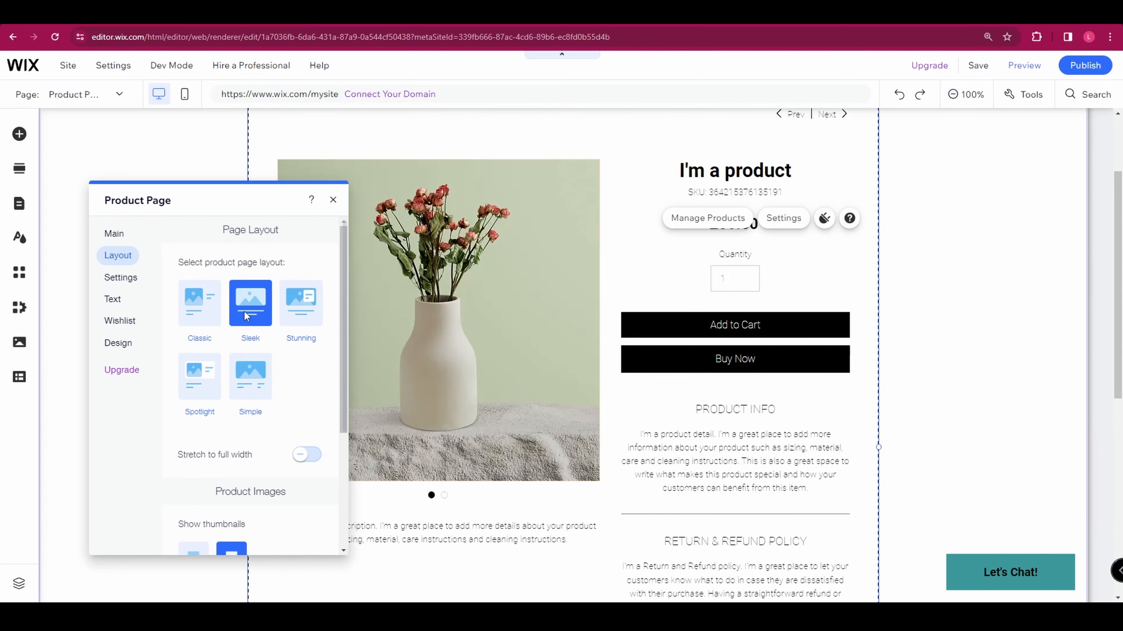
left_click(302, 299)
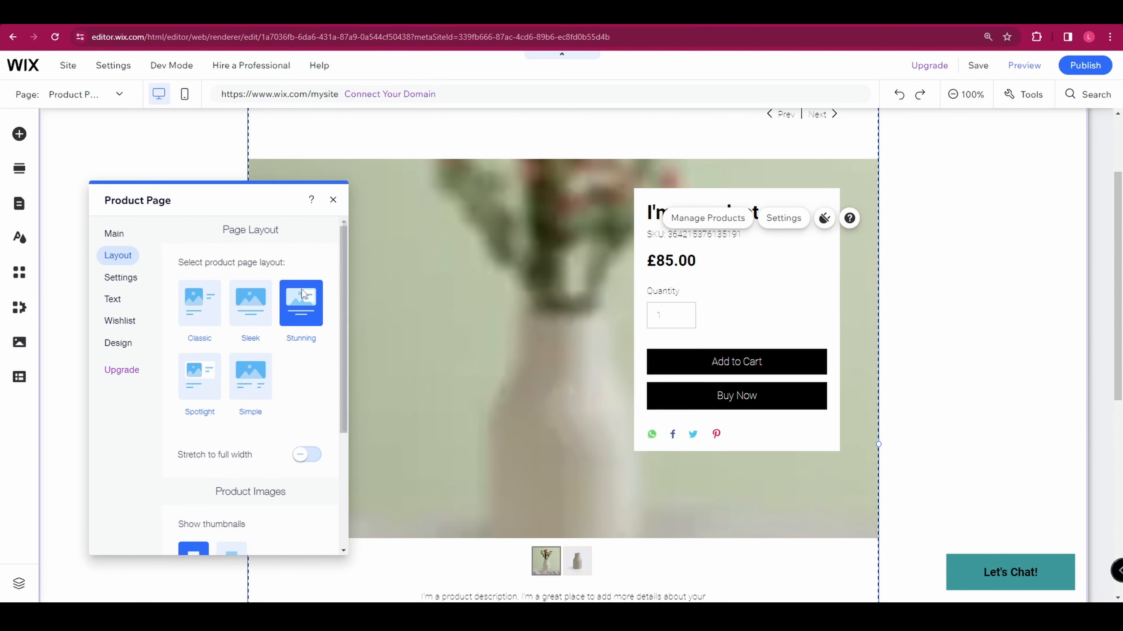
left_click(216, 378)
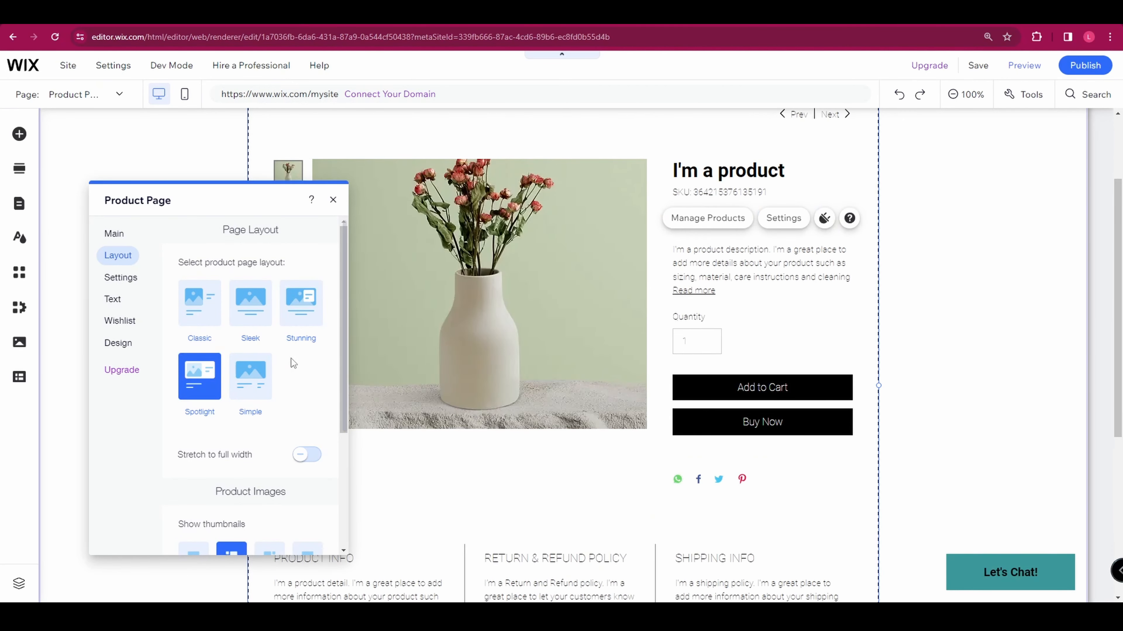
Try the Bottom, Left and Right thumbnail placements, and set the product image thumbnails to As dots.
scroll(248, 389, "down", 4)
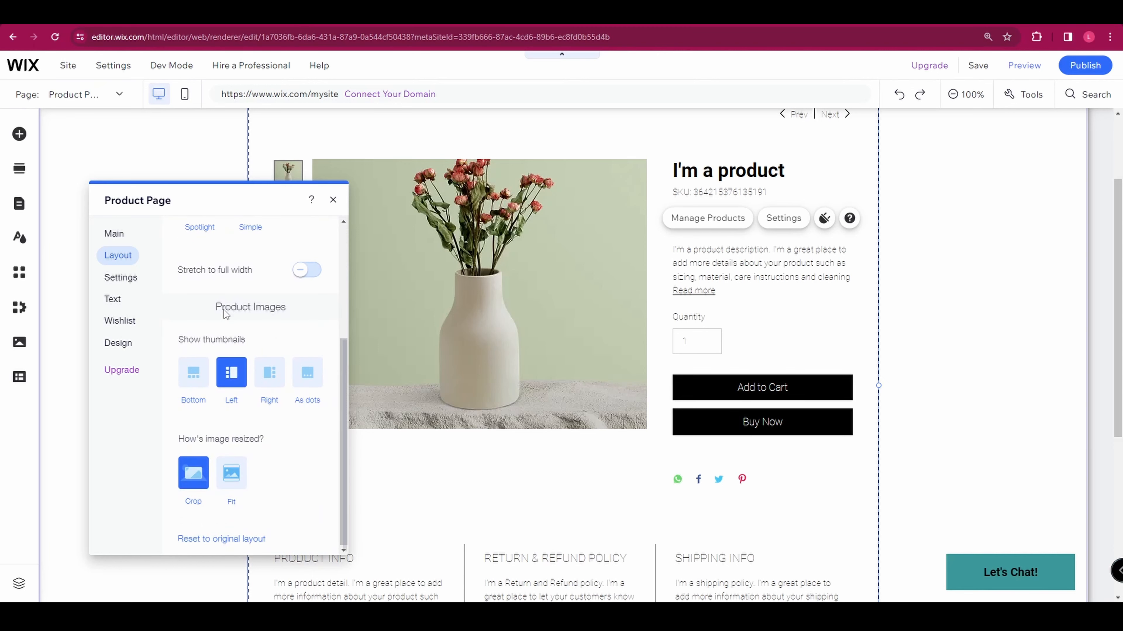
left_click(194, 374)
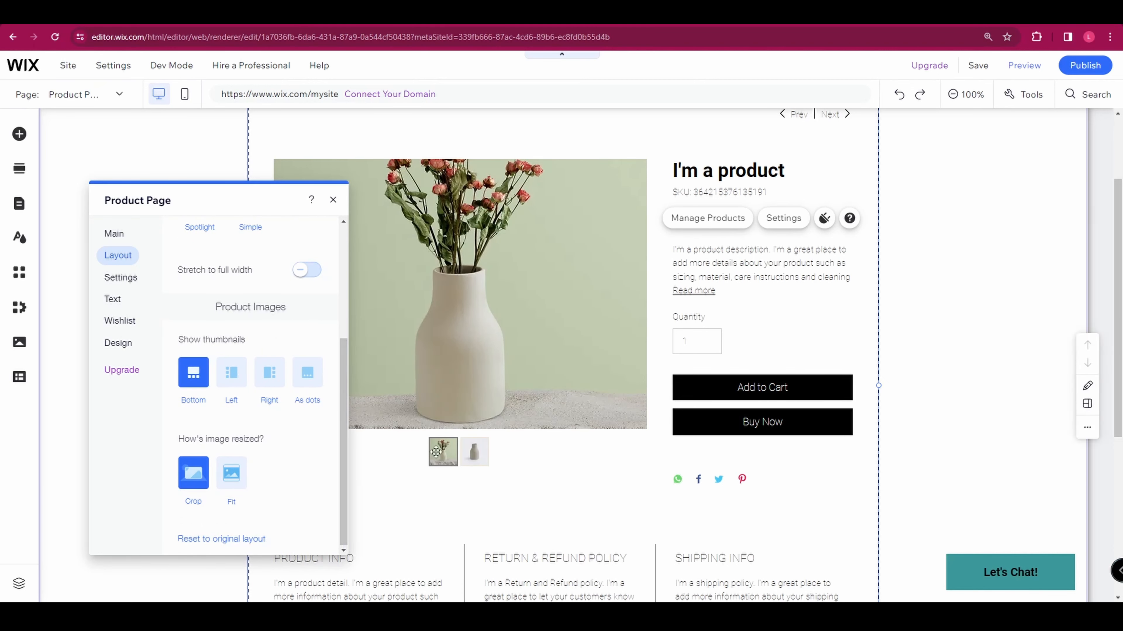
left_click(233, 373)
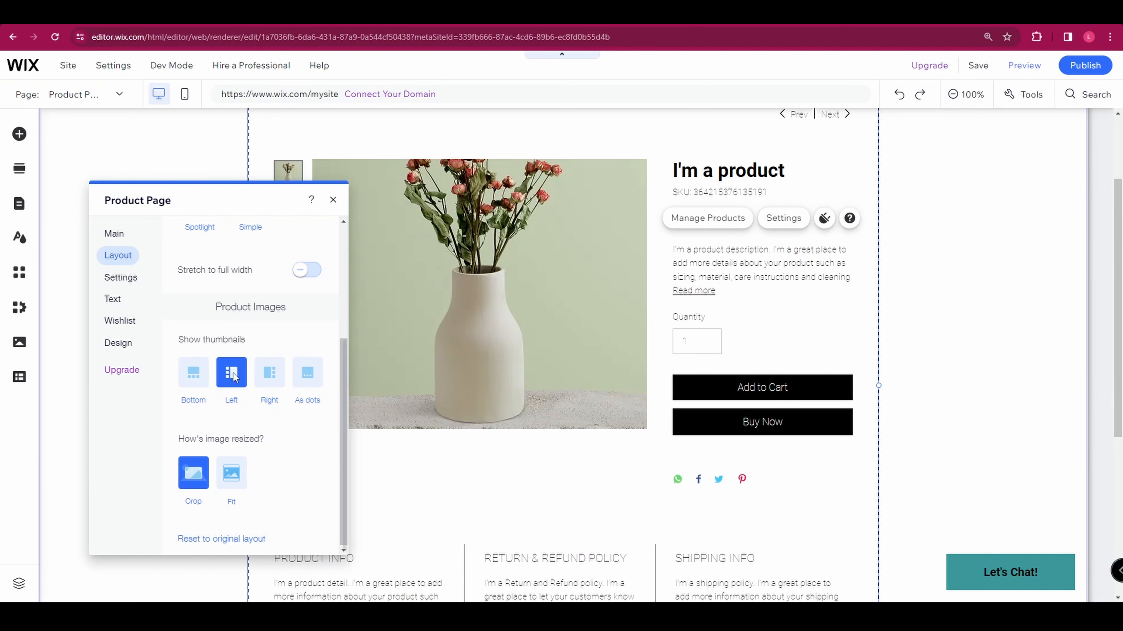
left_click_drag(253, 193, 209, 275)
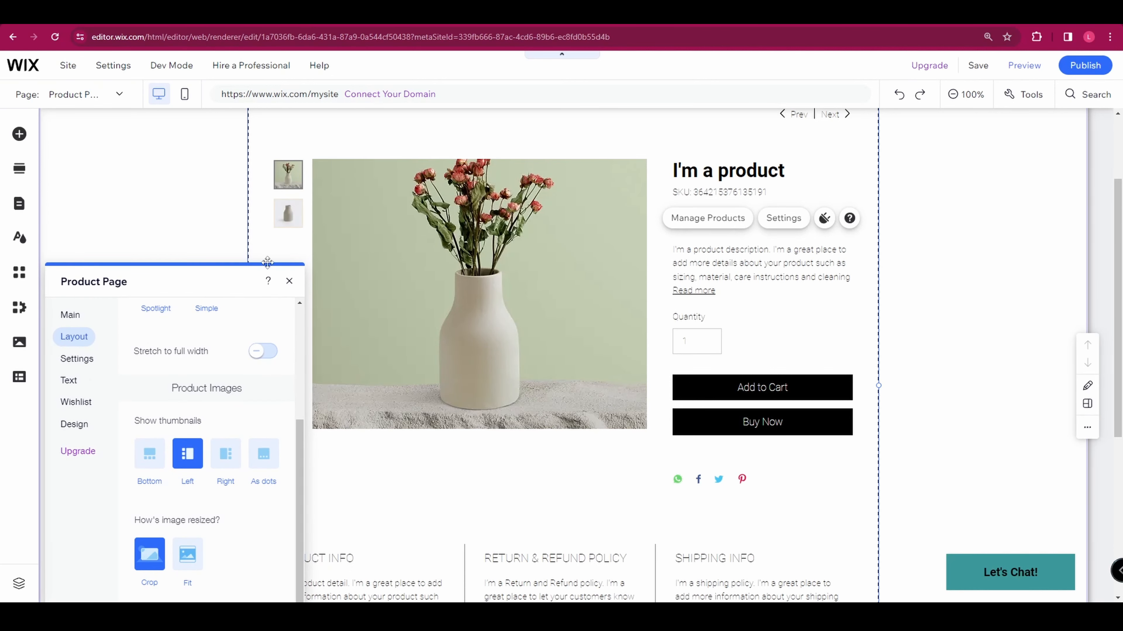
left_click(227, 460)
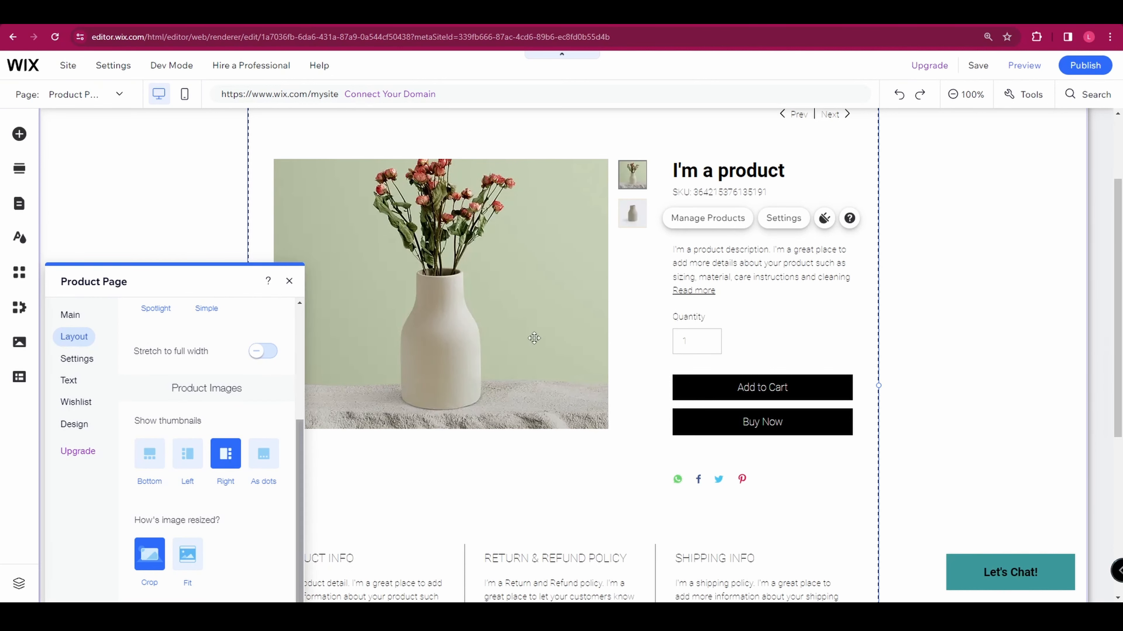
left_click(265, 460)
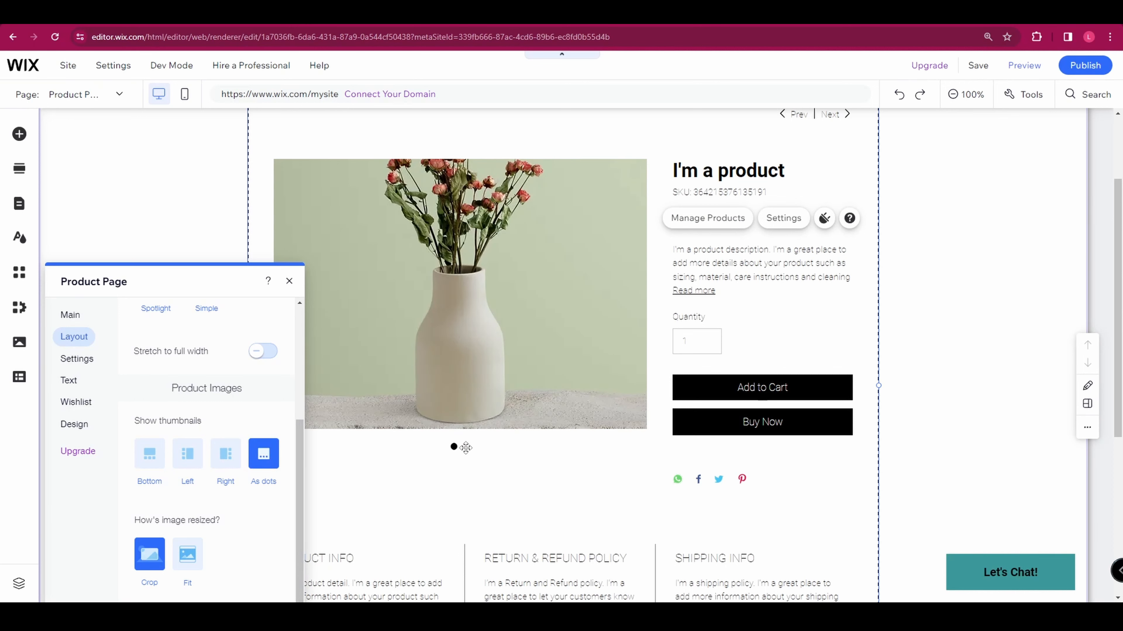
Compare the Crop and Fit image resizing options and set the product images to Fit.
left_click_drag(198, 285, 188, 197)
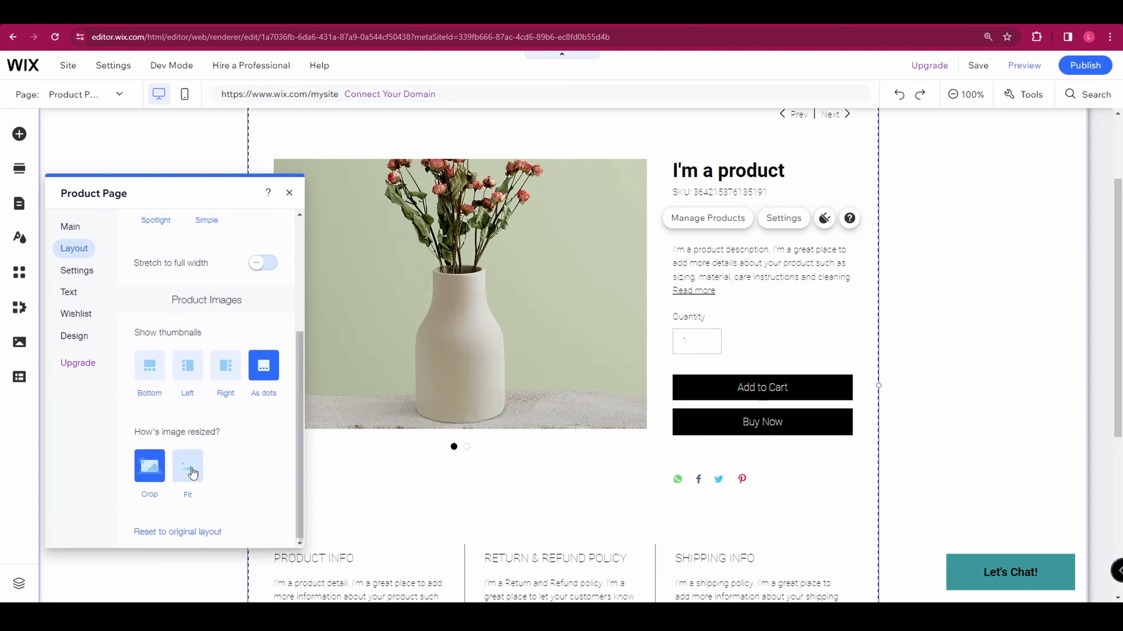
left_click(187, 463)
left_click(150, 469)
left_click(185, 467)
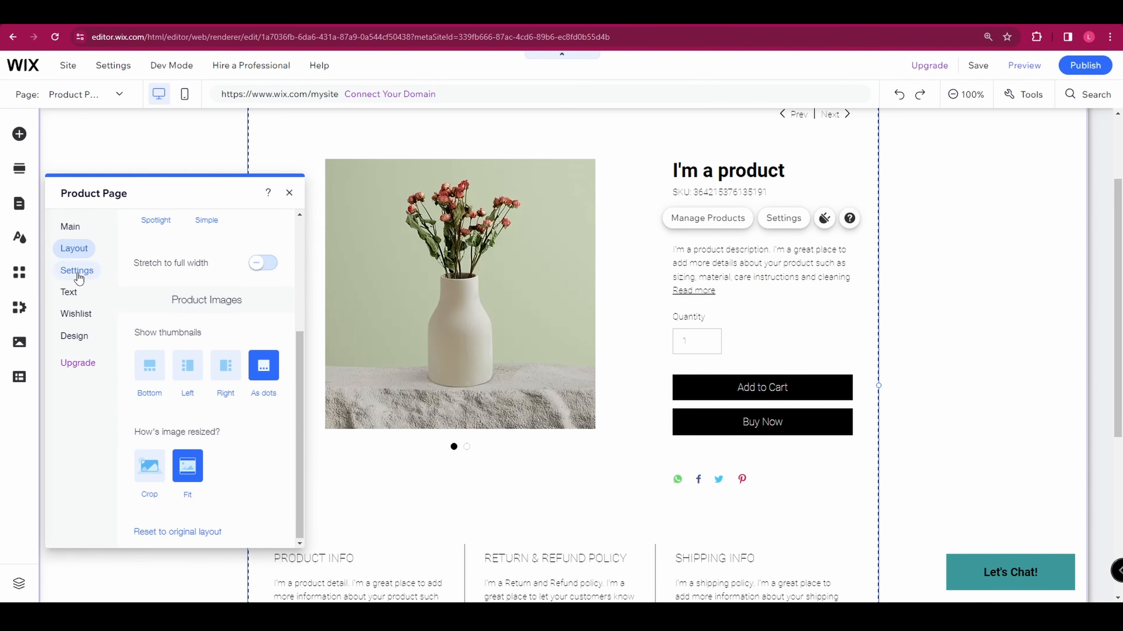
In the product page's display settings, hide the SKU, and turn the Quantity field off and back on.
left_click(77, 271)
left_click(139, 291)
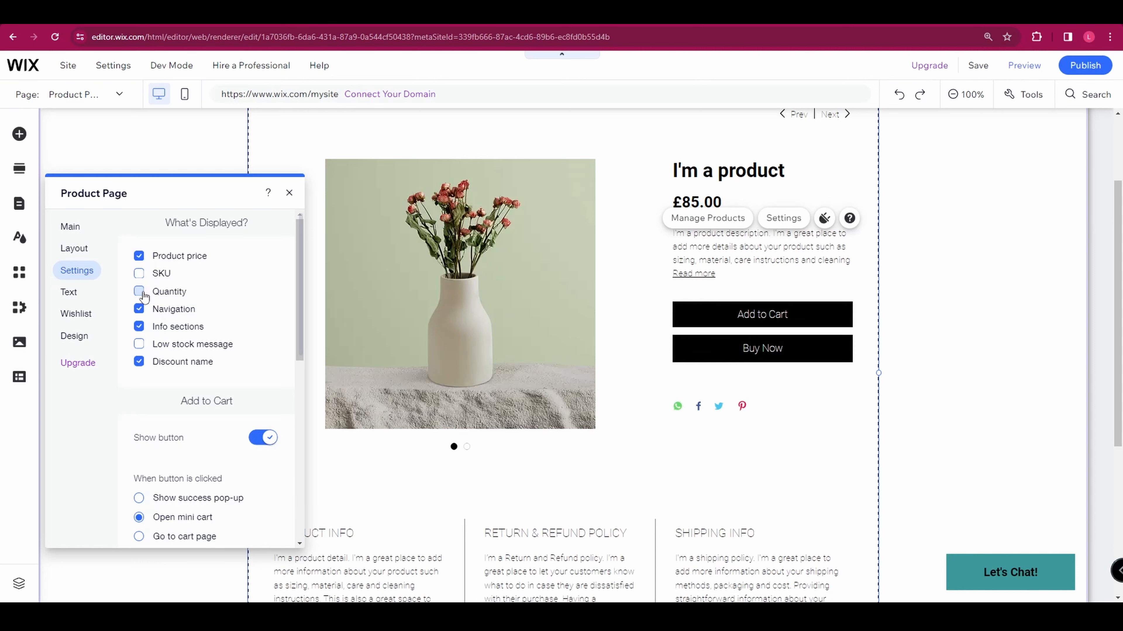
left_click(139, 291)
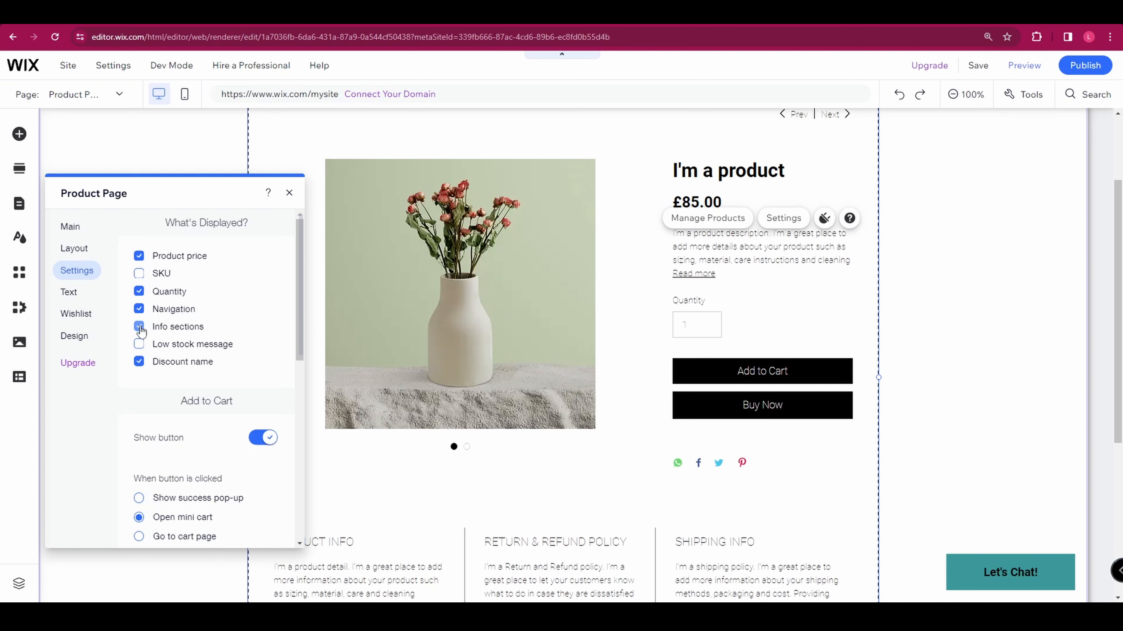
Toggle the product page's Navigation display to compare both states, leaving it hidden.
left_click(139, 309)
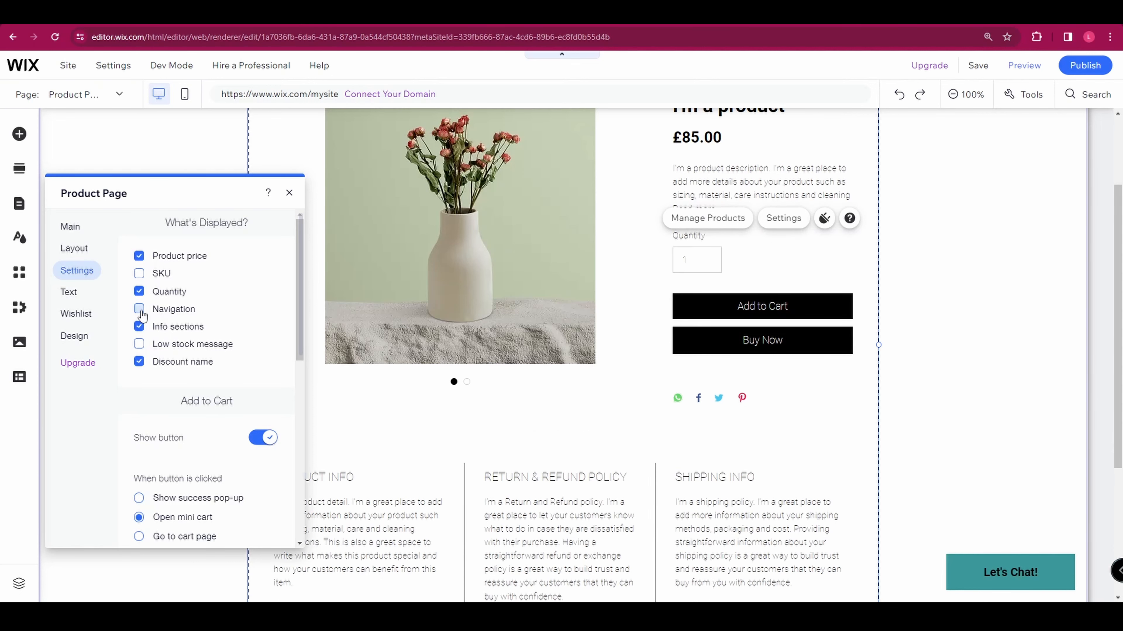
left_click(140, 311)
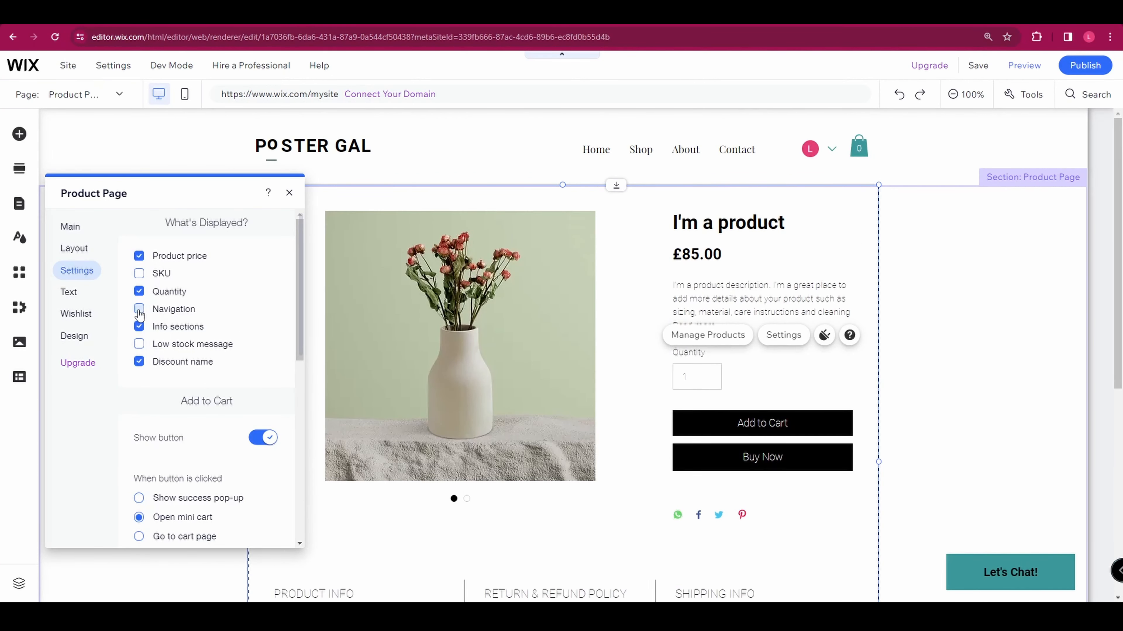
left_click(139, 311)
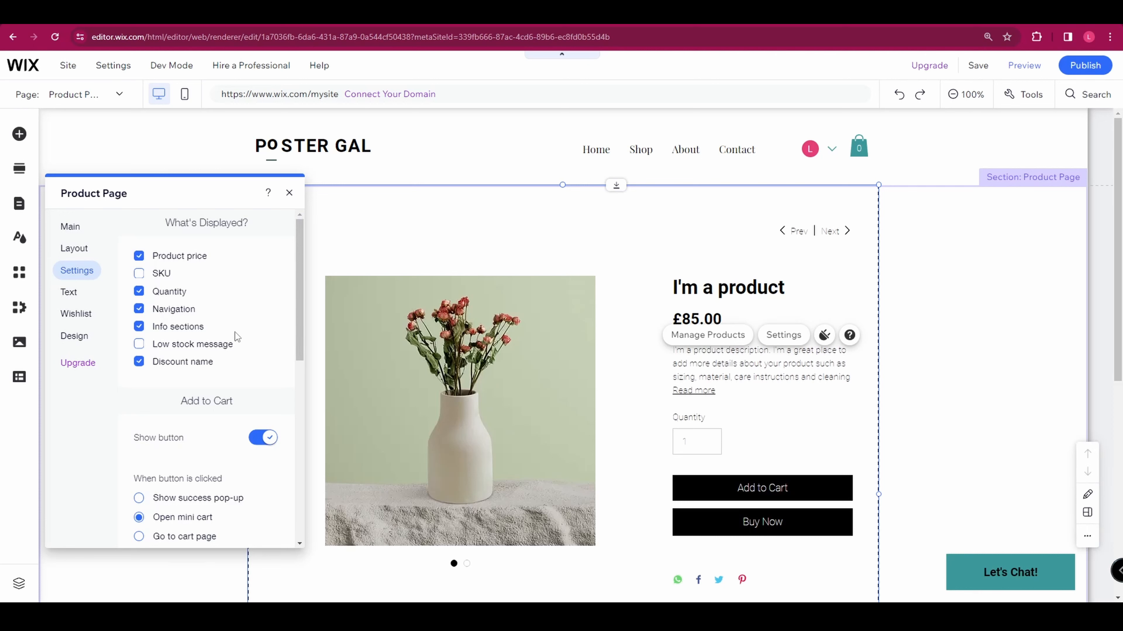
left_click(139, 310)
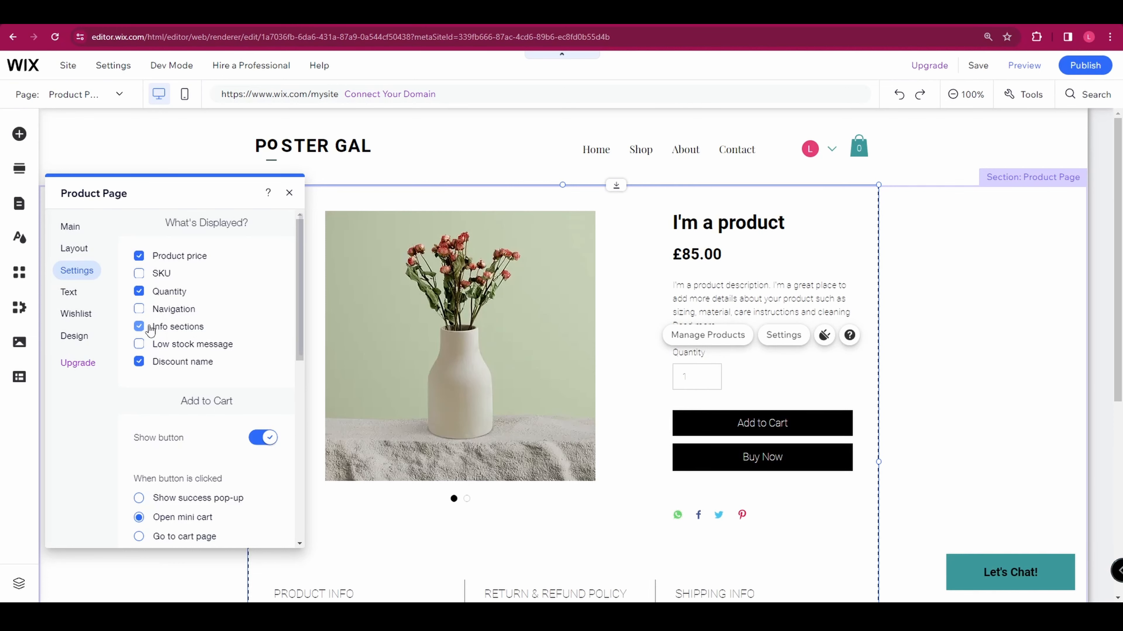
Hide and restore the info sections, and display the low stock message while hiding the discount name.
left_click(139, 327)
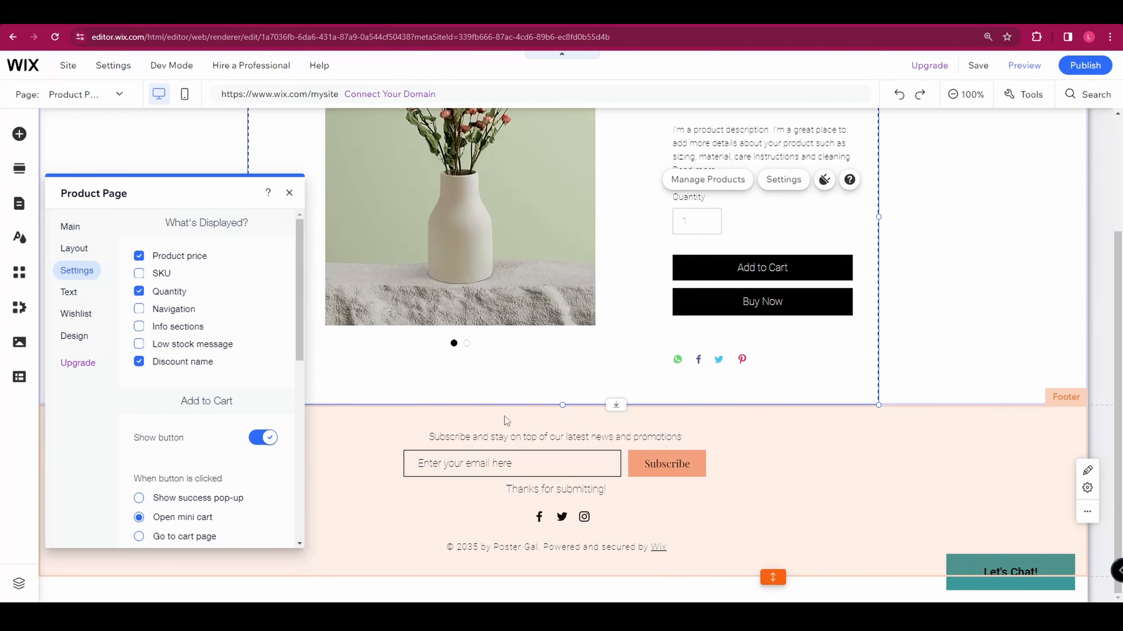
left_click(139, 328)
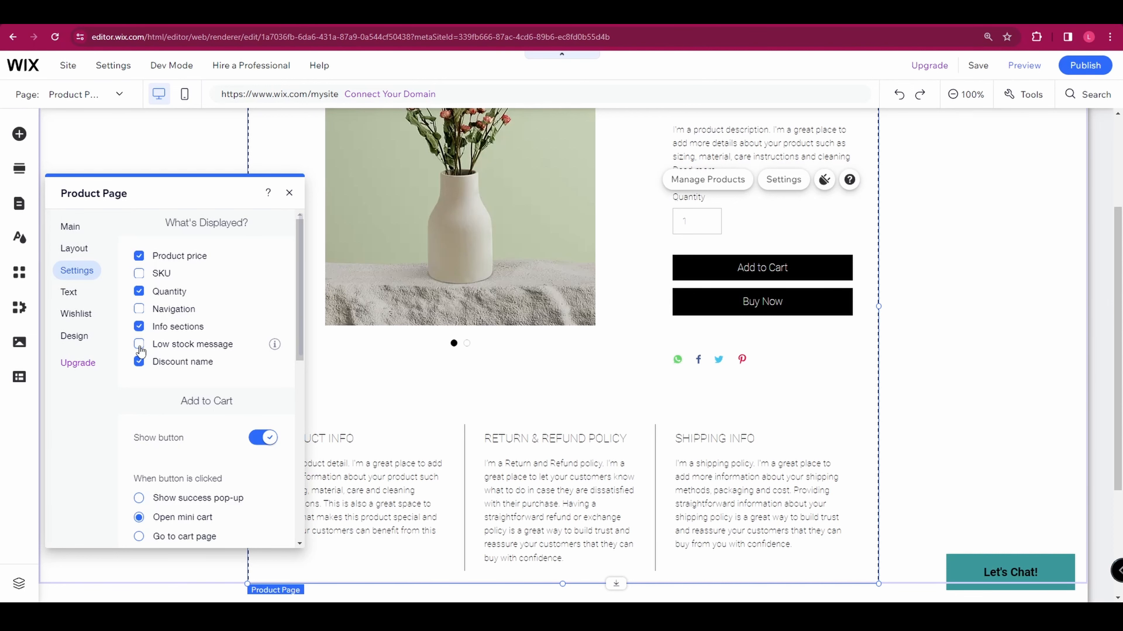
scroll(501, 315, "up", 3)
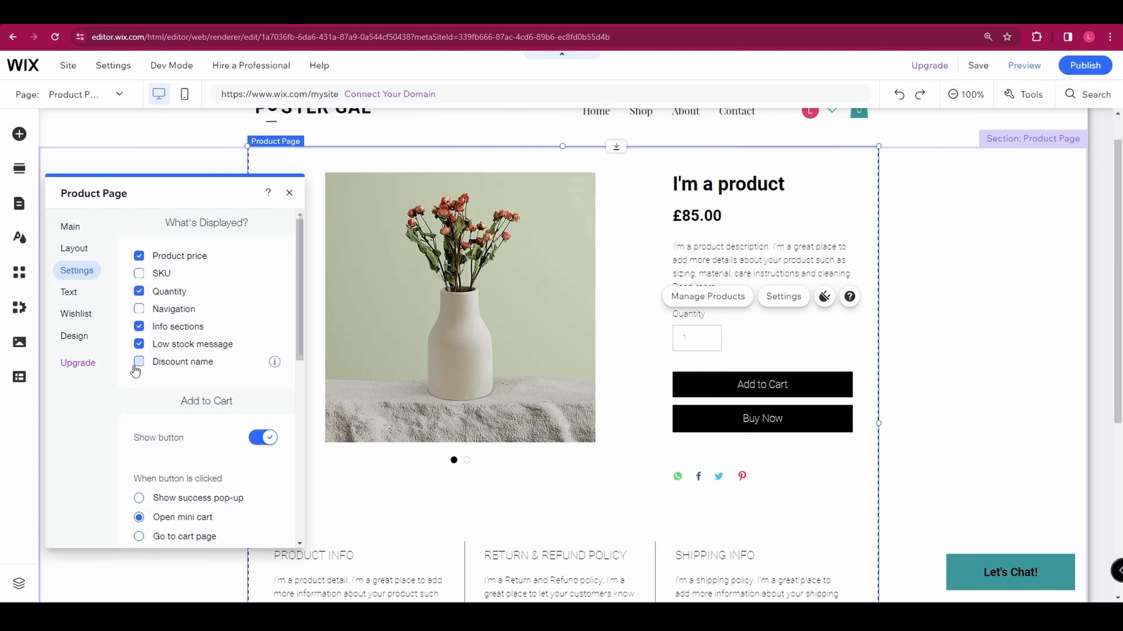
Display the discount name on the product page, and turn the Add to Cart button off and back on.
left_click(137, 366)
scroll(203, 309, "down", 3)
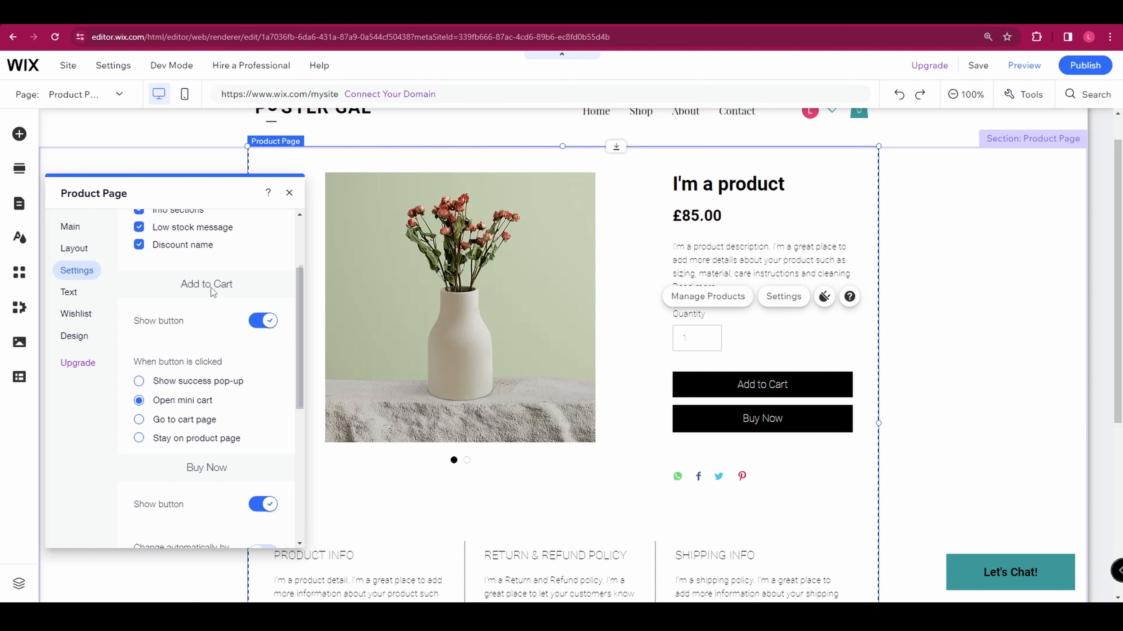
left_click(266, 324)
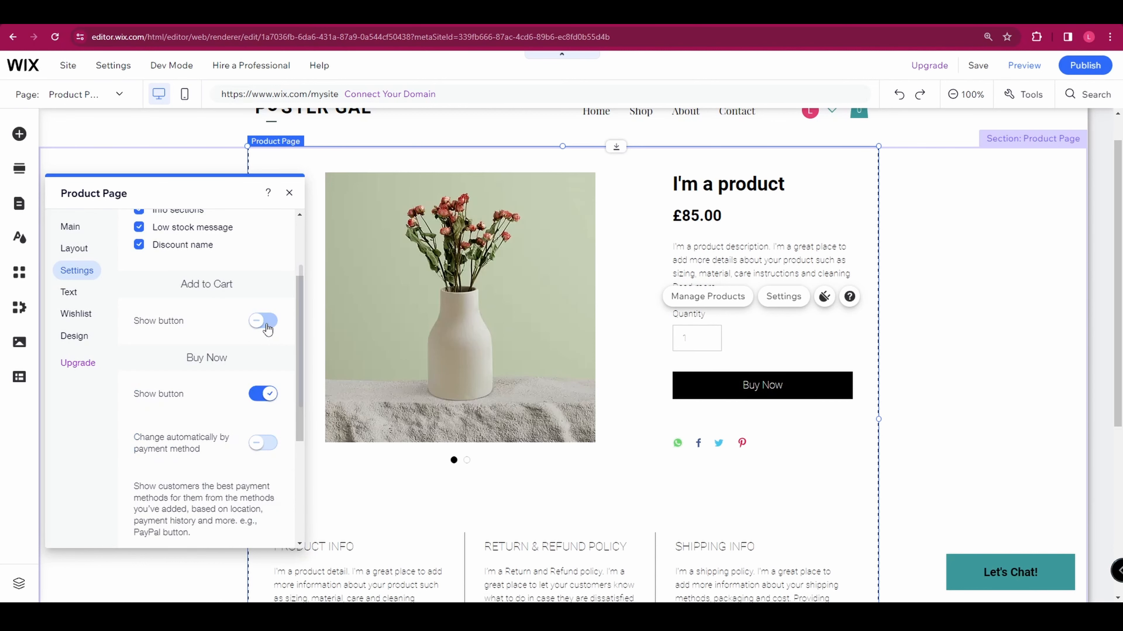
left_click(266, 323)
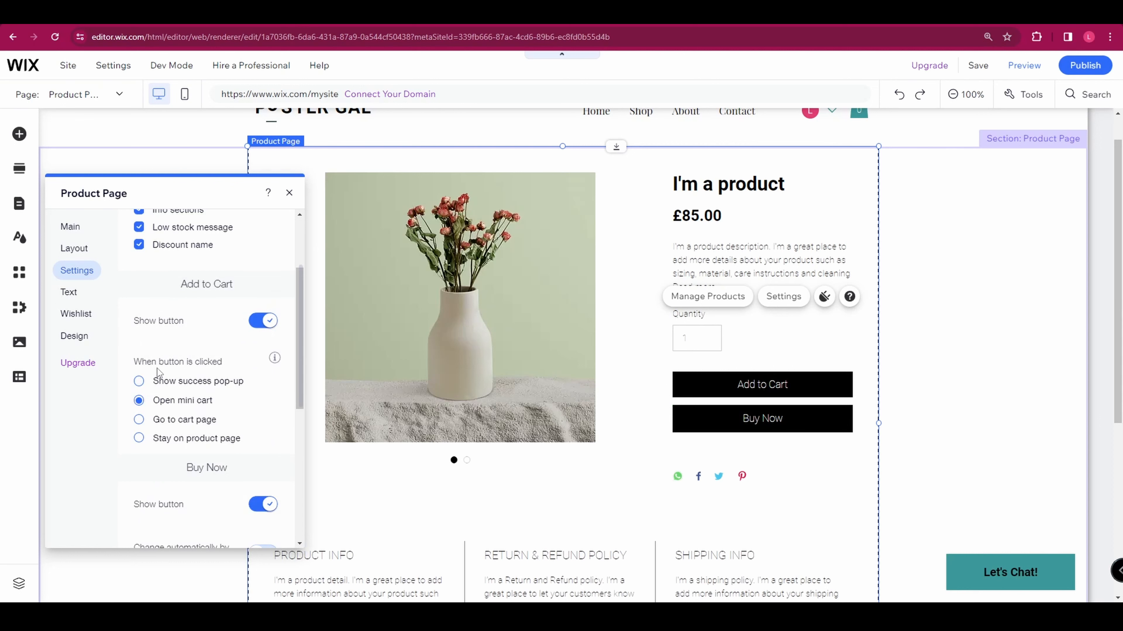
Compare the Add to Cart click actions: success pop-up, mini cart, cart page and staying on the product page.
left_click(172, 384)
left_click(164, 403)
left_click(166, 422)
left_click(171, 440)
Turn the Buy Now button off and back on, and review the social media share icon options.
scroll(188, 440, "down", 5)
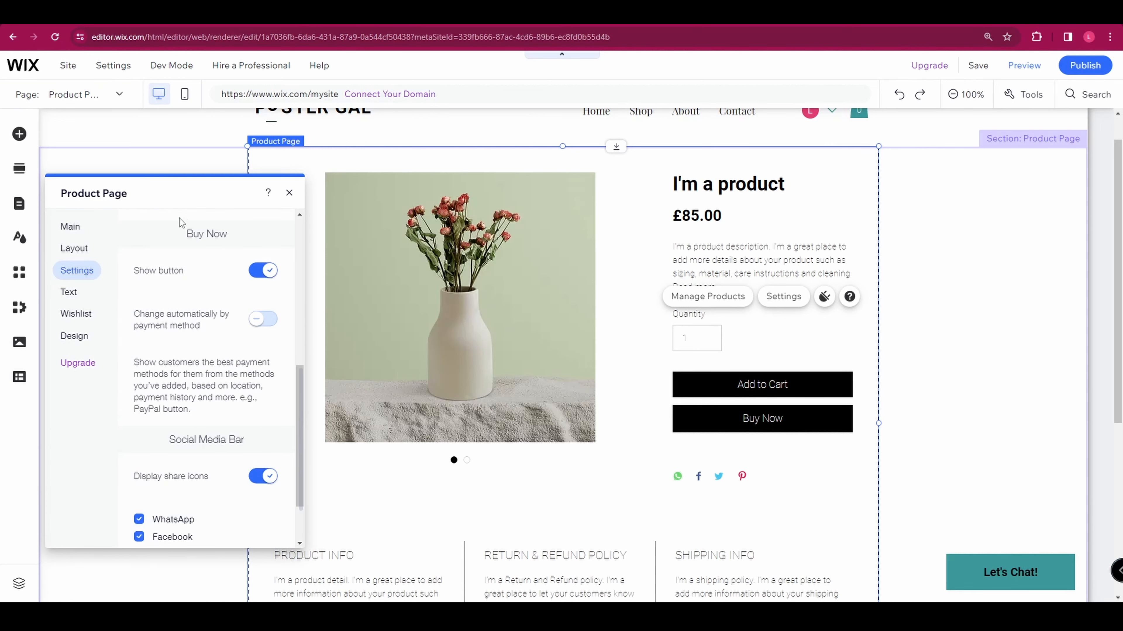
left_click(265, 271)
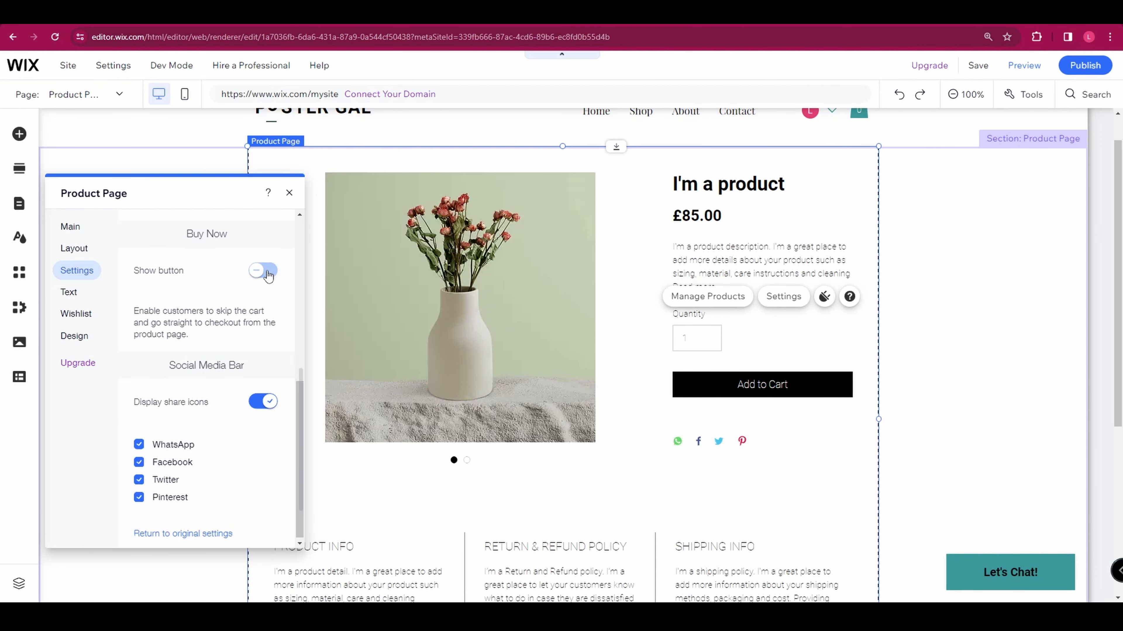
left_click(266, 272)
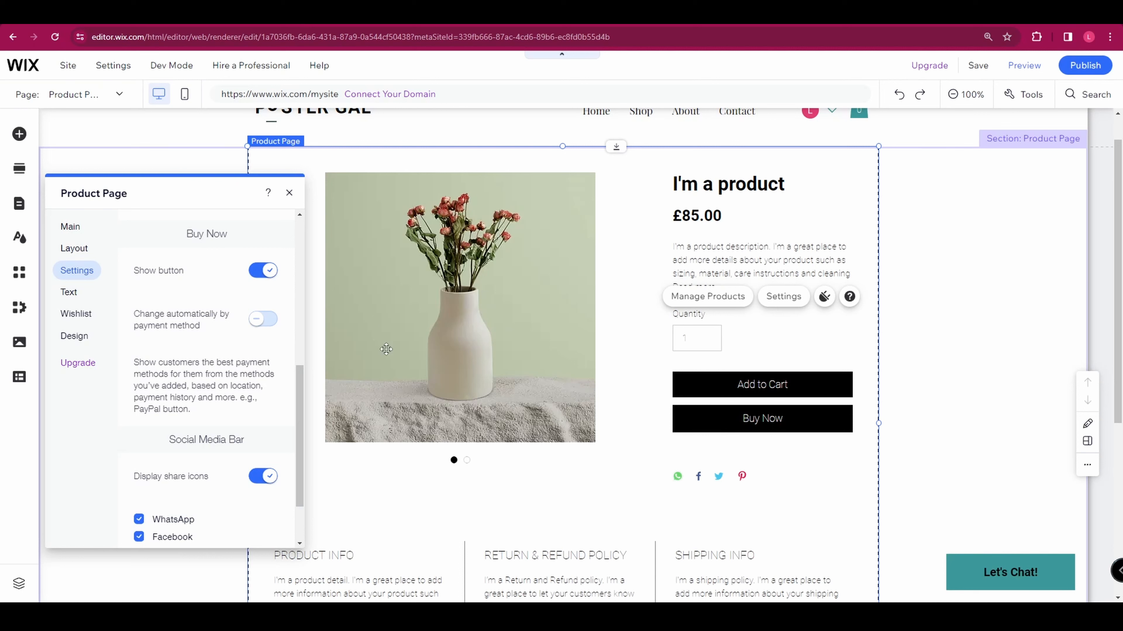
scroll(231, 401, "down", 2)
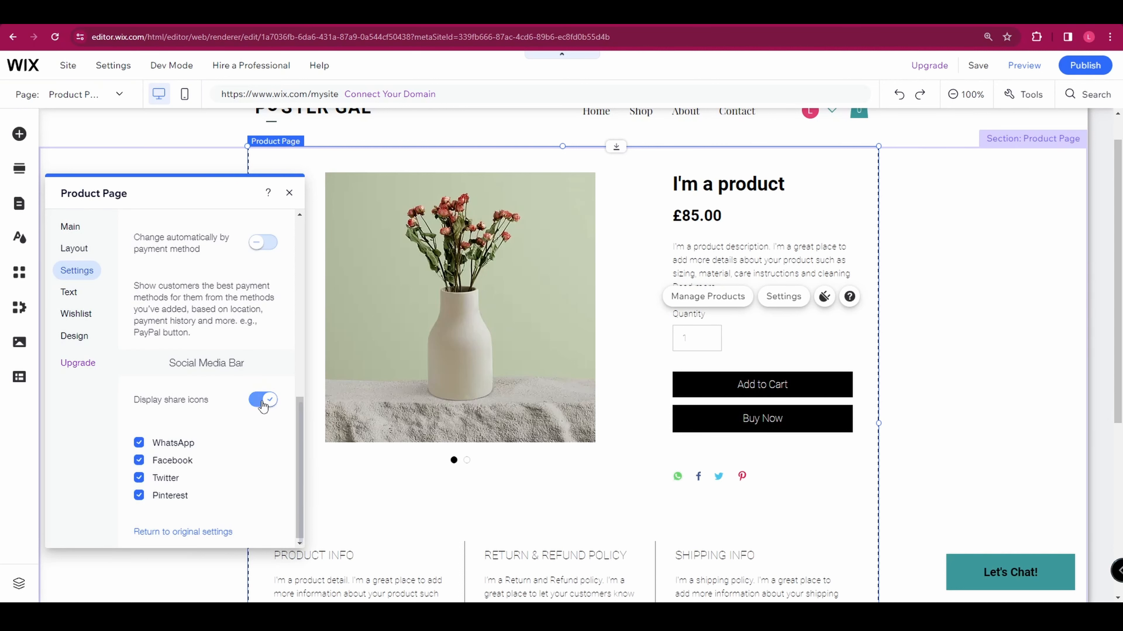
scroll(197, 443, "up", 2)
scroll(197, 444, "down", 2)
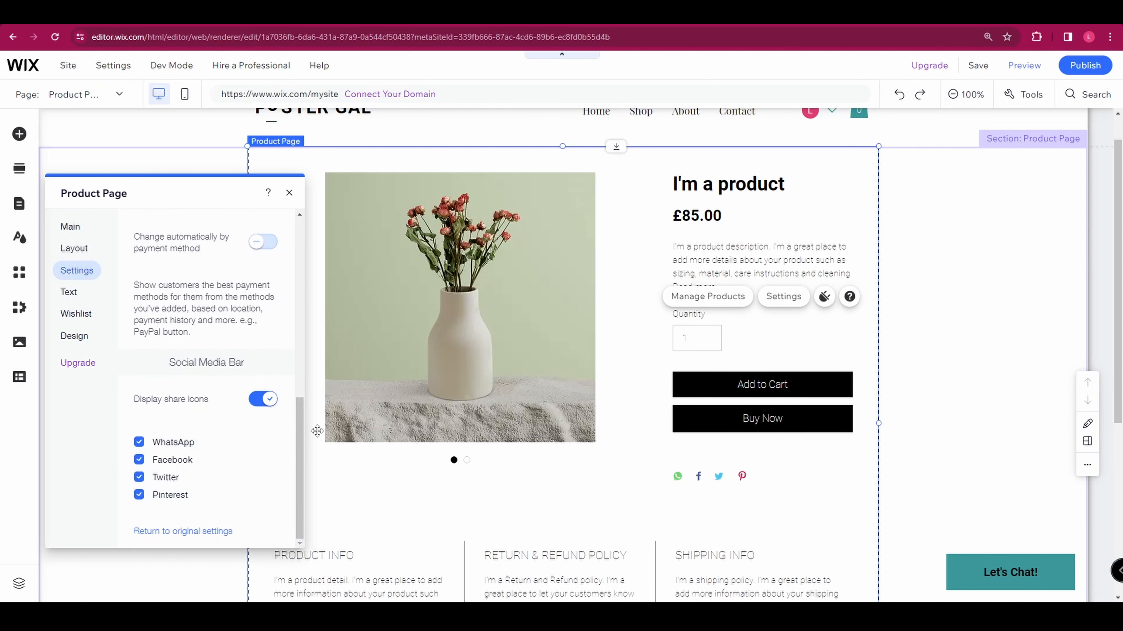
Review the editable texts for the Add to Cart, Pre-Order and Buy Now buttons and the Out of Stock message.
left_click(70, 292)
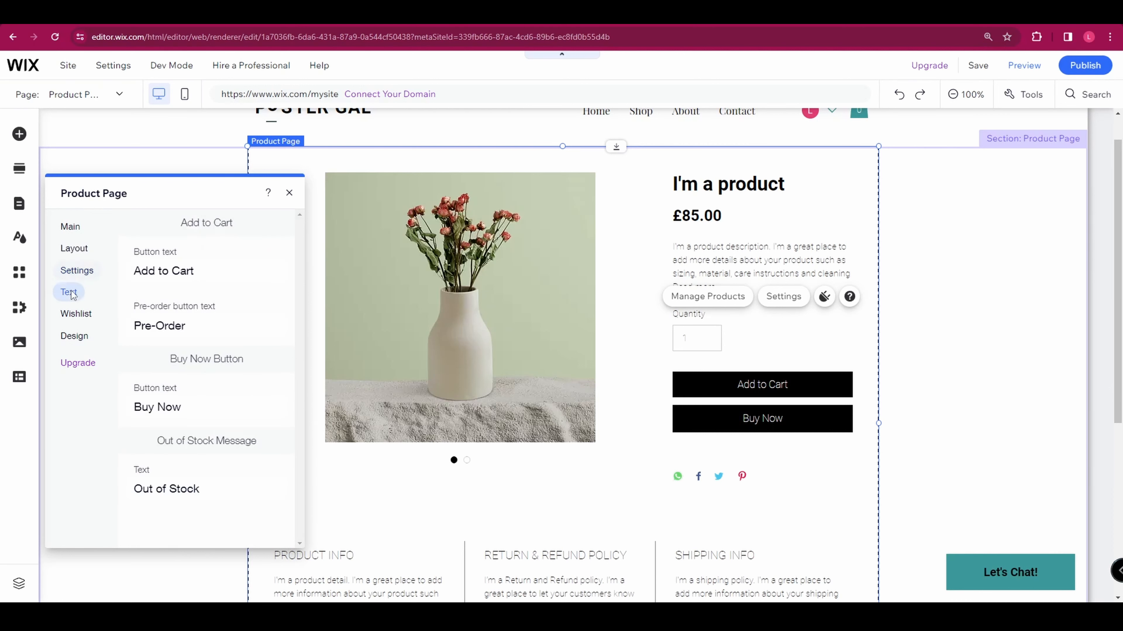
left_click(169, 269)
left_click(178, 328)
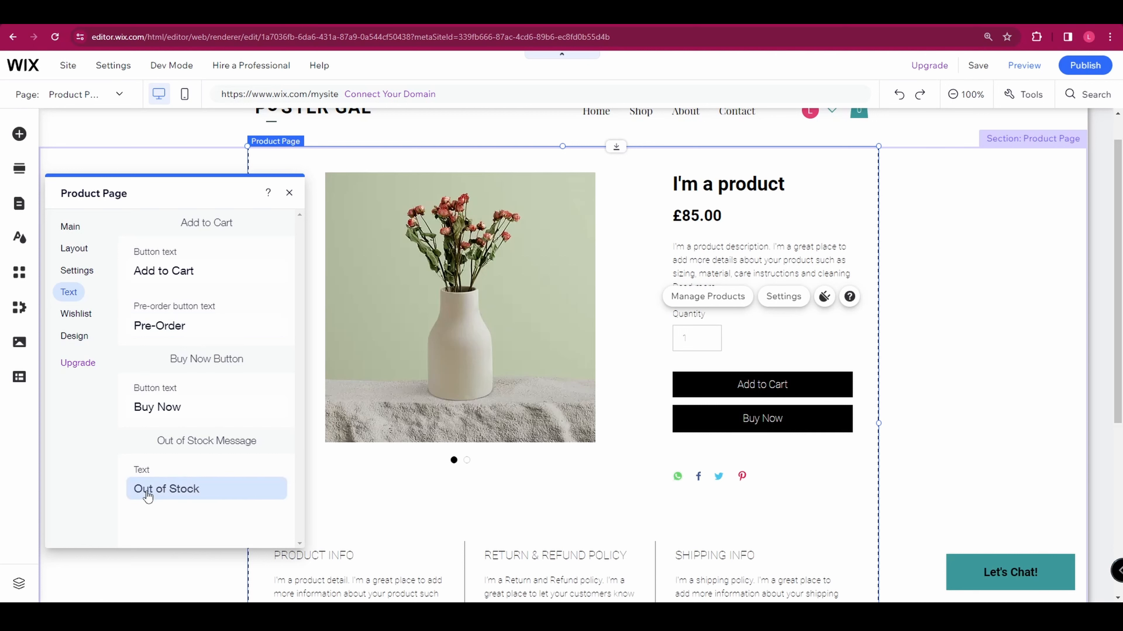
Add the Wishlist feature to the product page and reopen the page's settings.
left_click(76, 314)
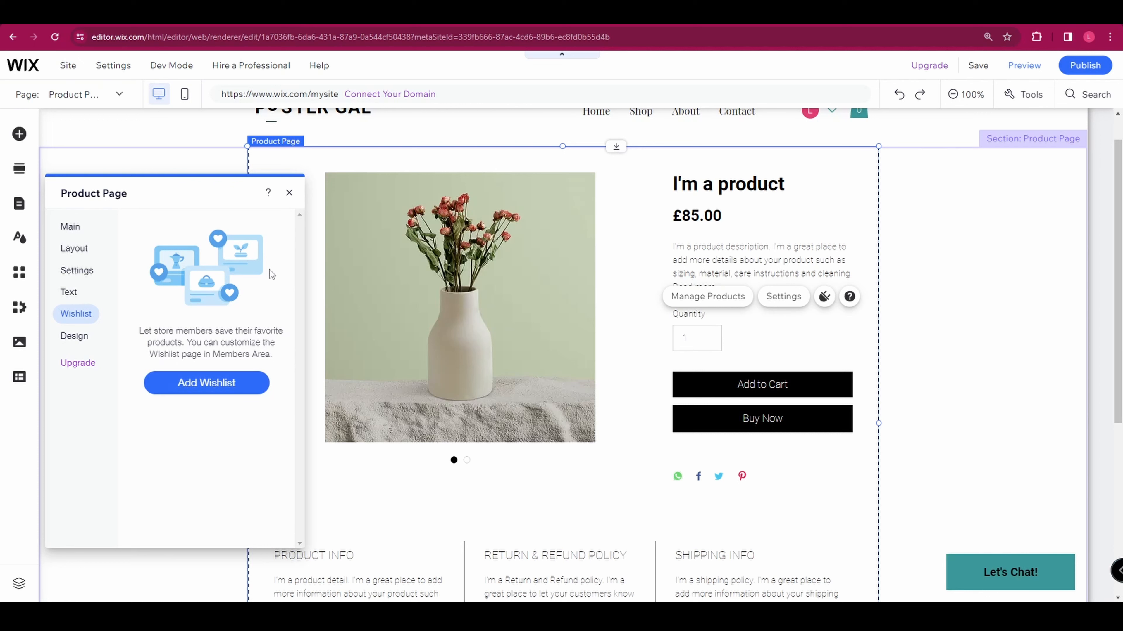
left_click(199, 383)
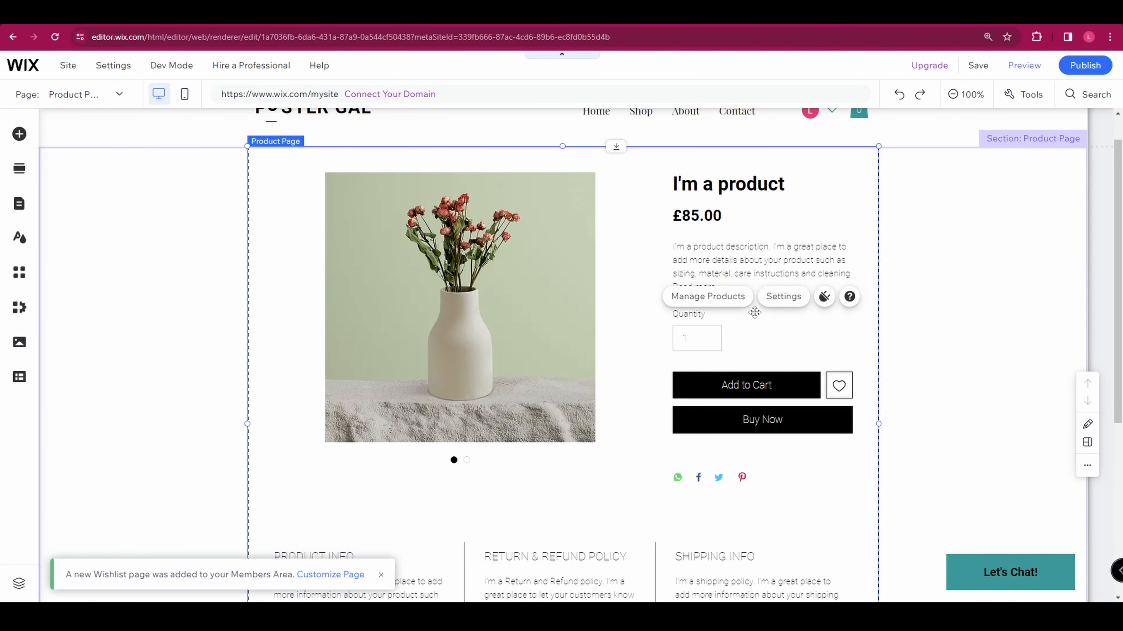
left_click(783, 296)
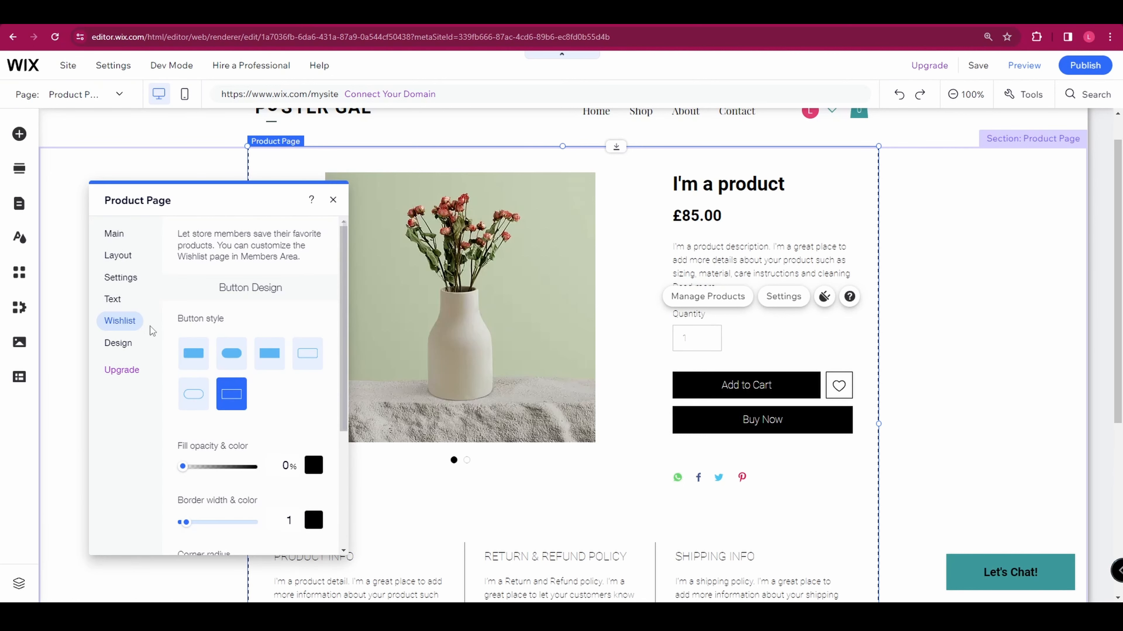
Give the wishlist button the outlined, slightly rounded style with a red fill at 83% opacity and a border width of 5.
left_click(202, 358)
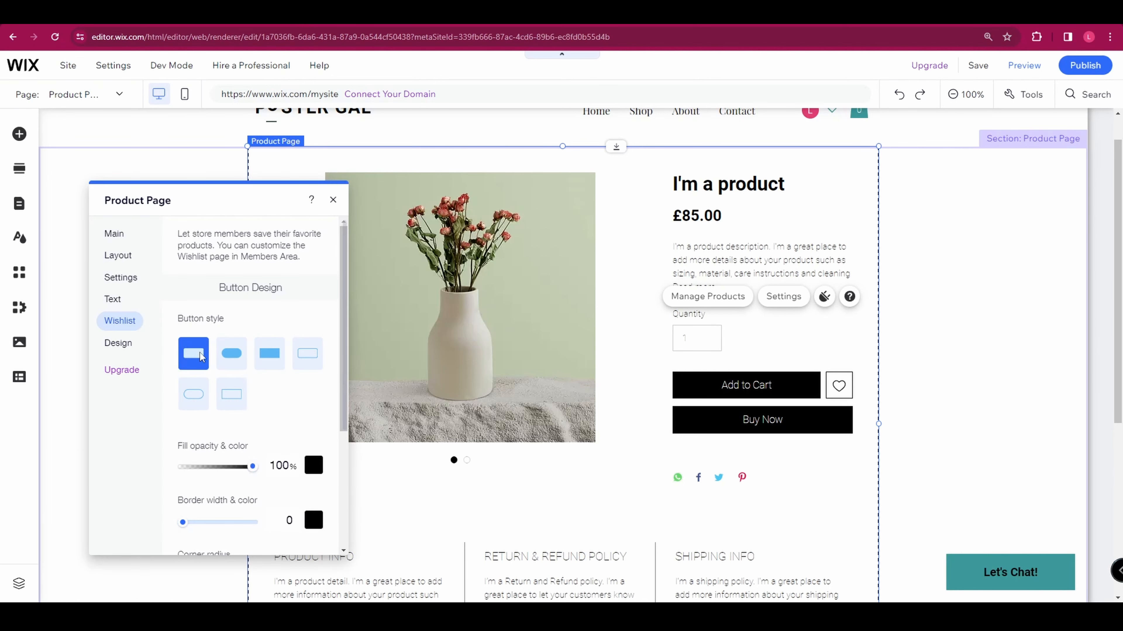
left_click(231, 353)
left_click(307, 354)
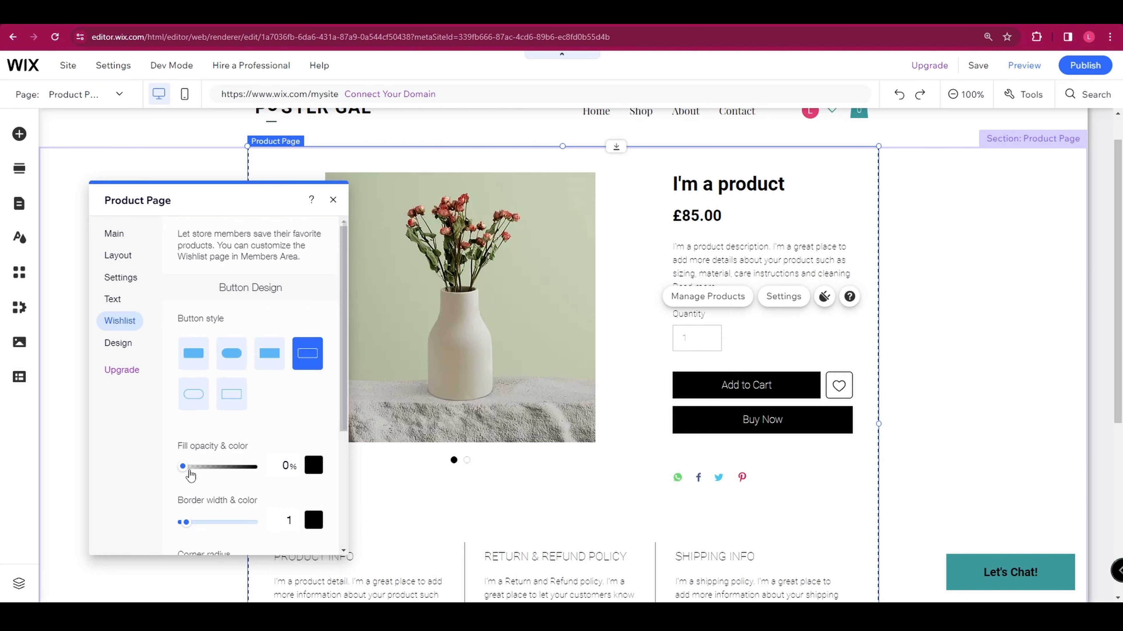
left_click_drag(204, 470, 233, 469)
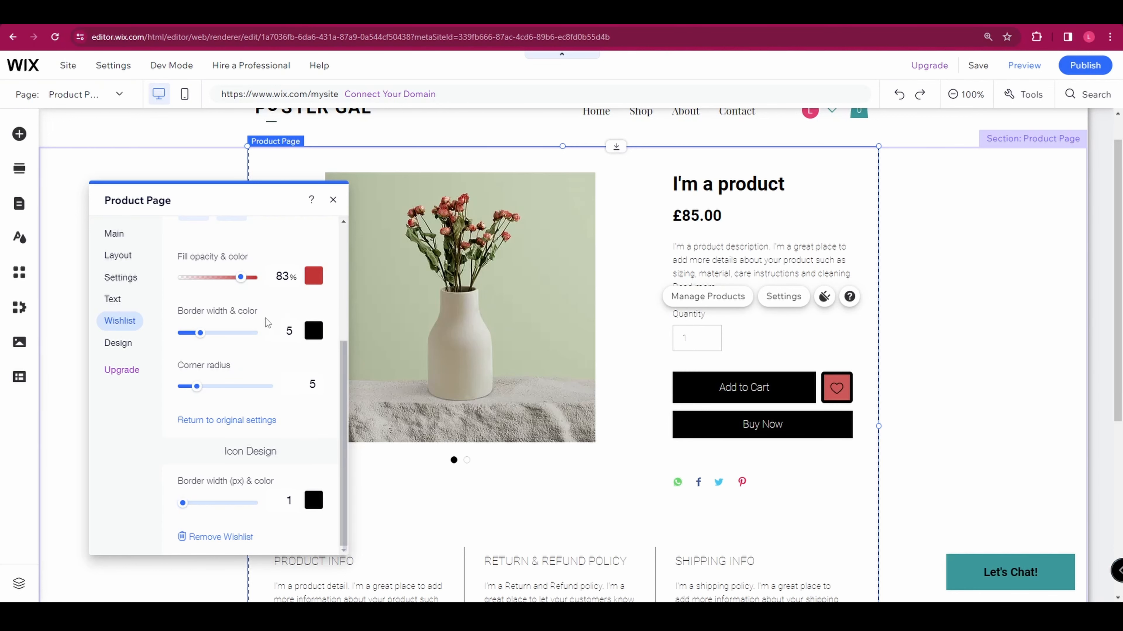
Try dark green #30574E as the product strip background color, and return the strip to white.
left_click(118, 344)
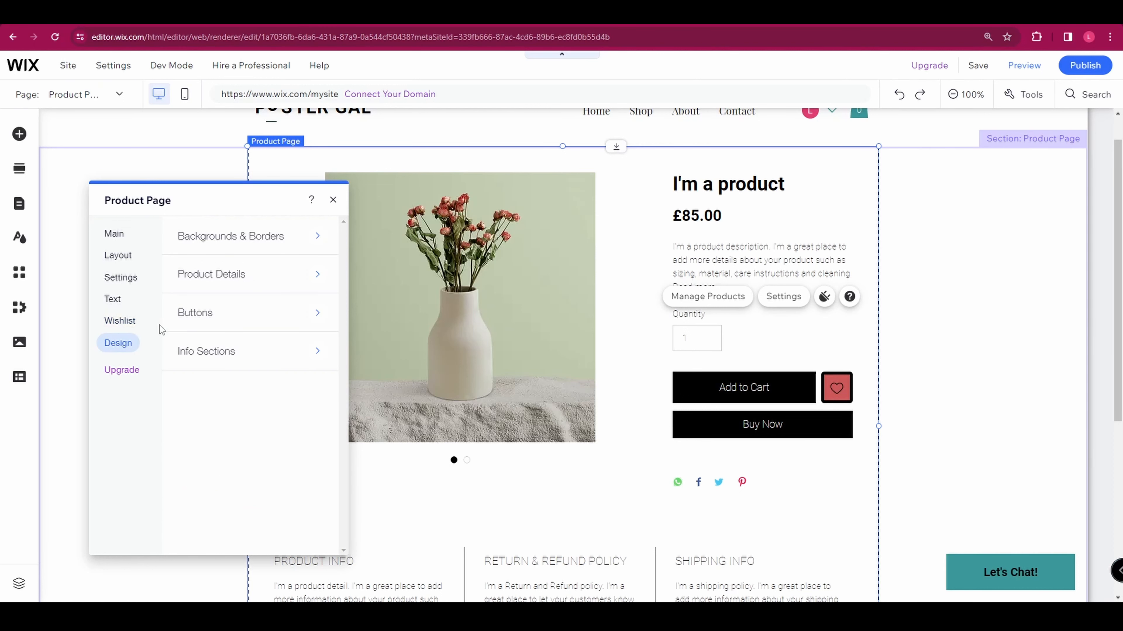
left_click(249, 242)
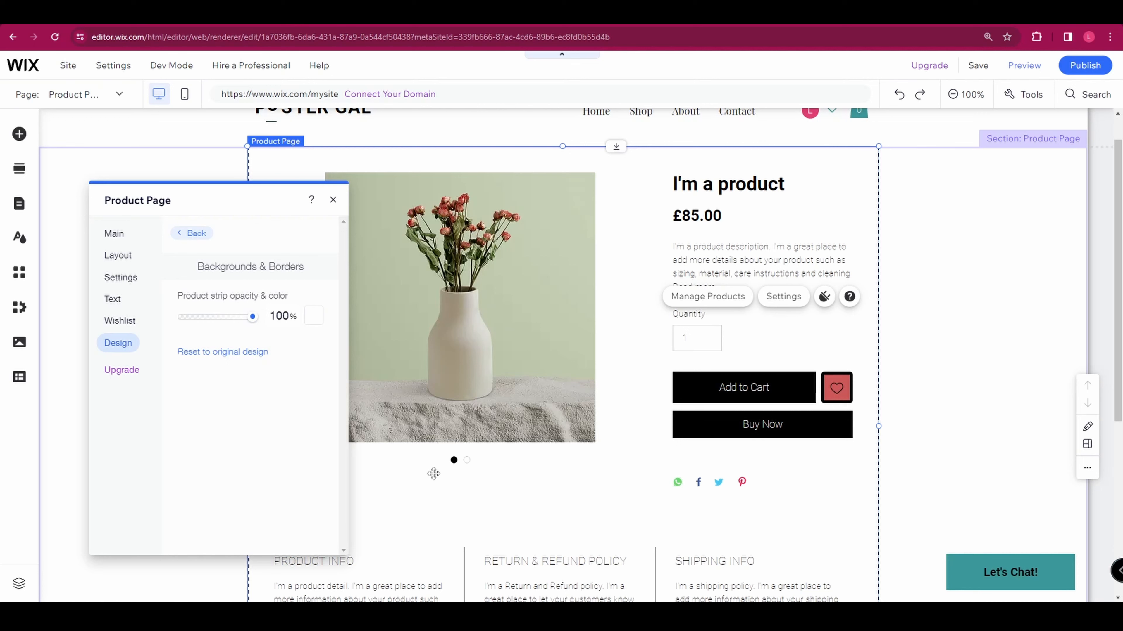
left_click(314, 316)
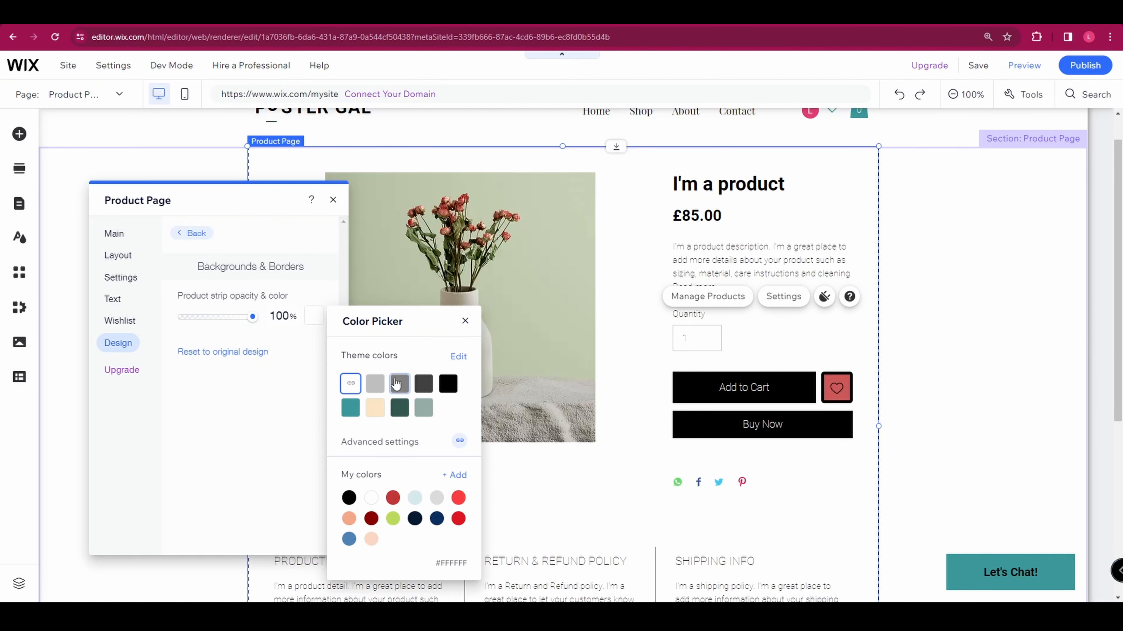
left_click(399, 407)
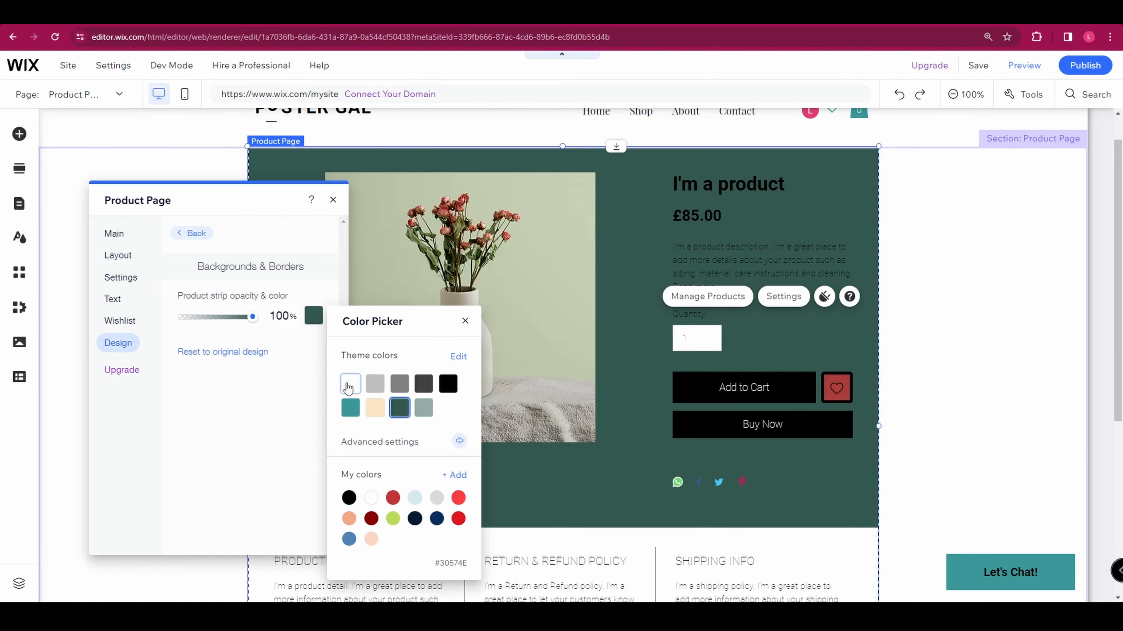
left_click(348, 385)
left_click(194, 233)
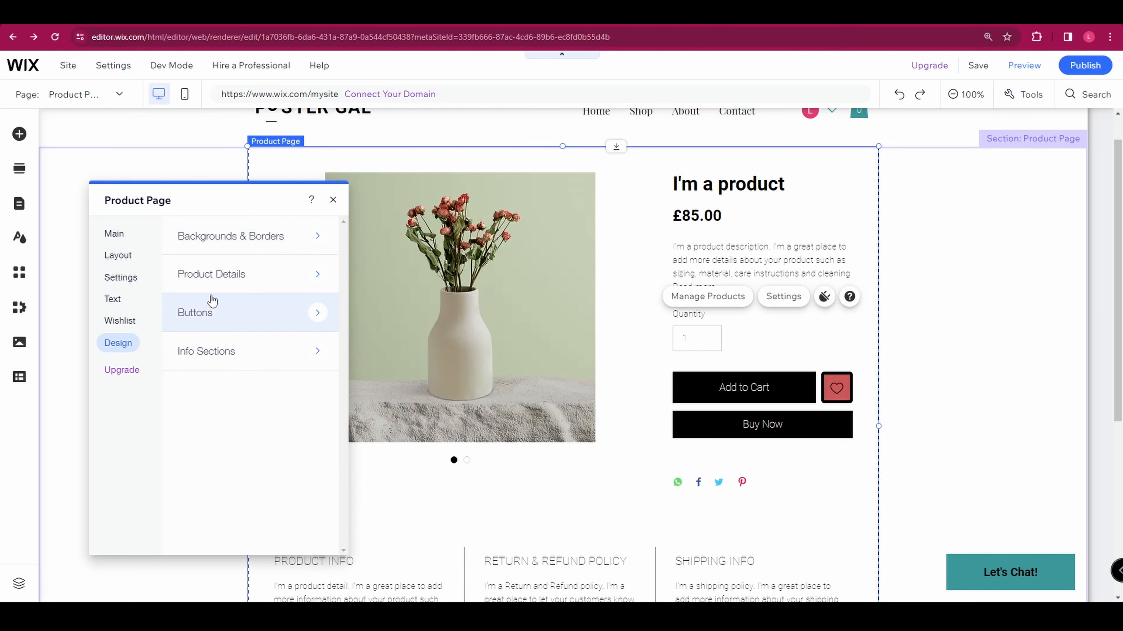
Compare center and right alignment for the product details, keep them left-aligned, and switch the product name and price to a thin font.
left_click(216, 284)
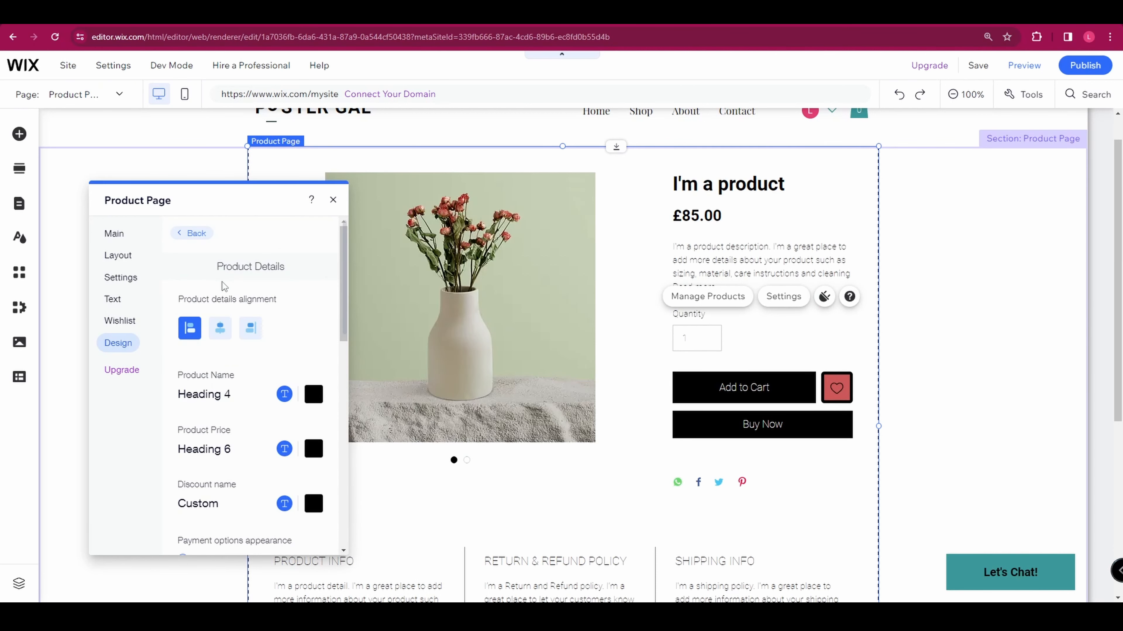
left_click(220, 328)
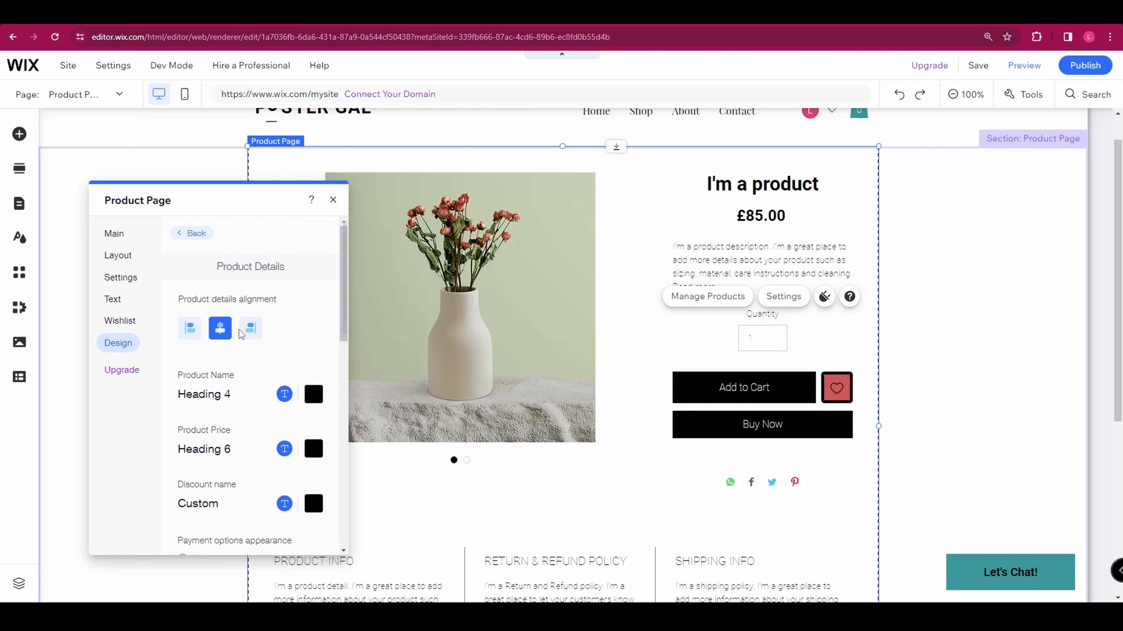
left_click(251, 327)
left_click(190, 328)
scroll(194, 330, "down", 3)
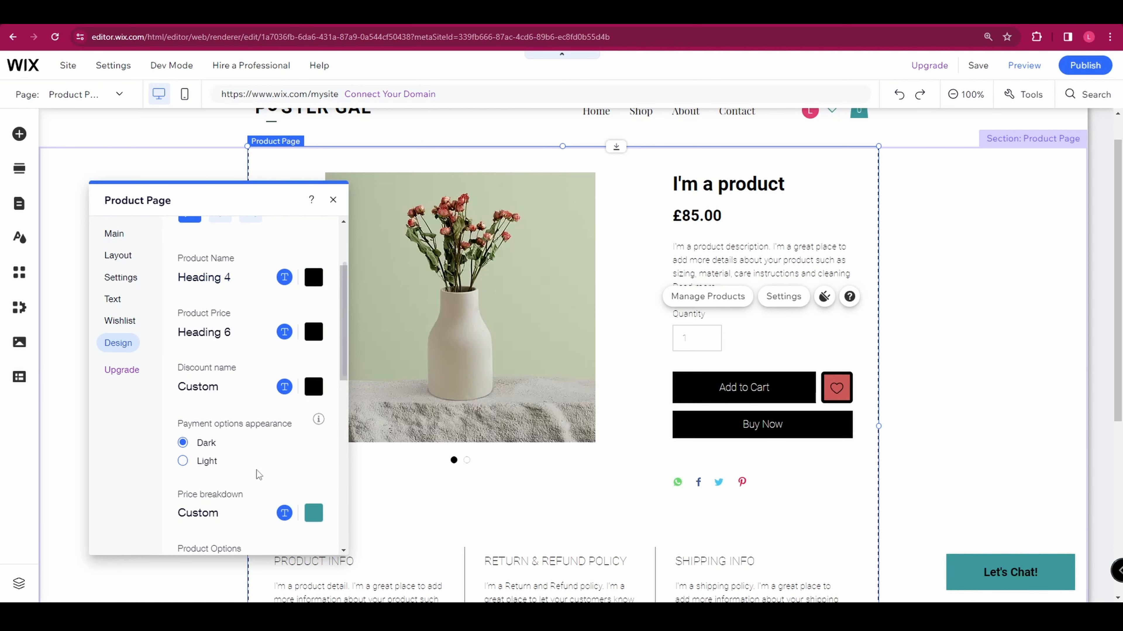
scroll(213, 333, "down", 4)
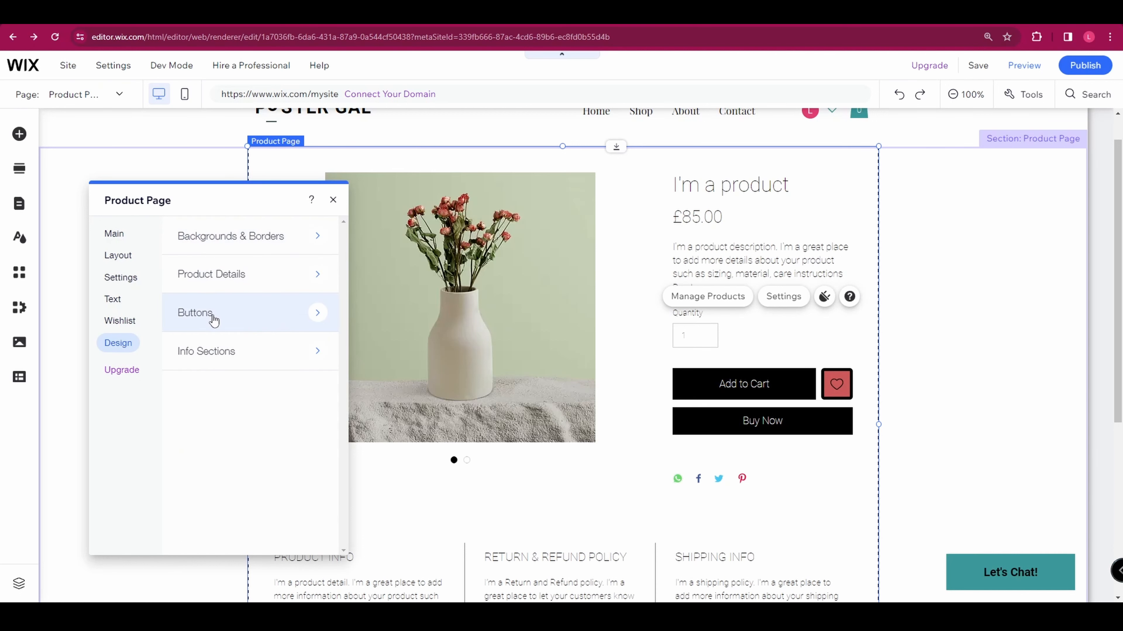
Set the Add to Cart button to the square-cornered outlined style with 0% fill opacity and a border width of 1.
left_click(216, 319)
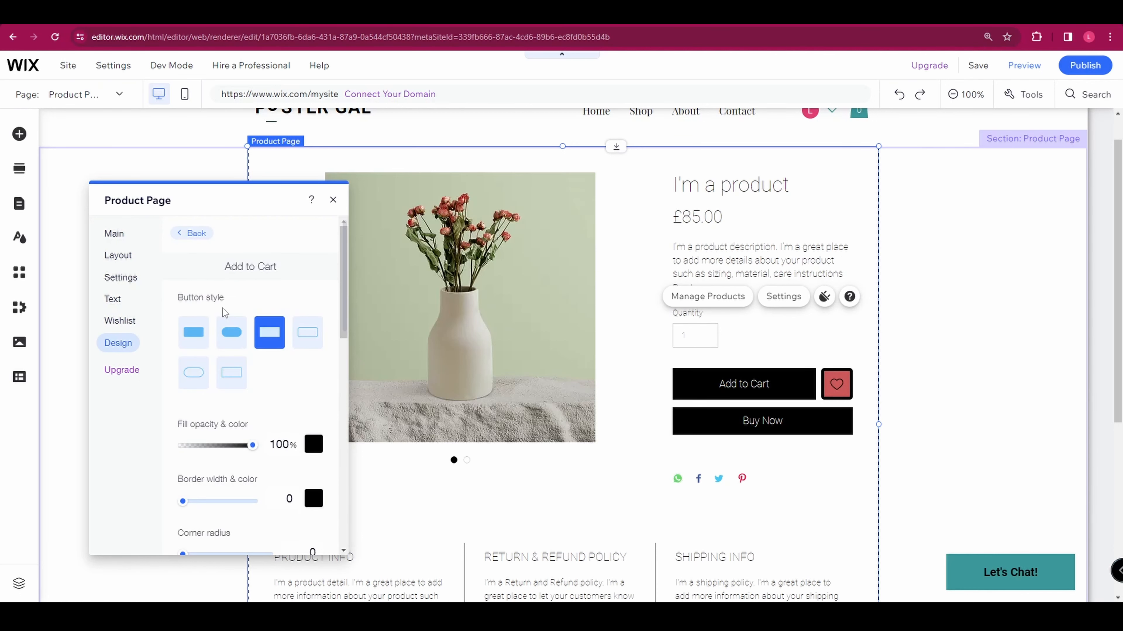
left_click(200, 338)
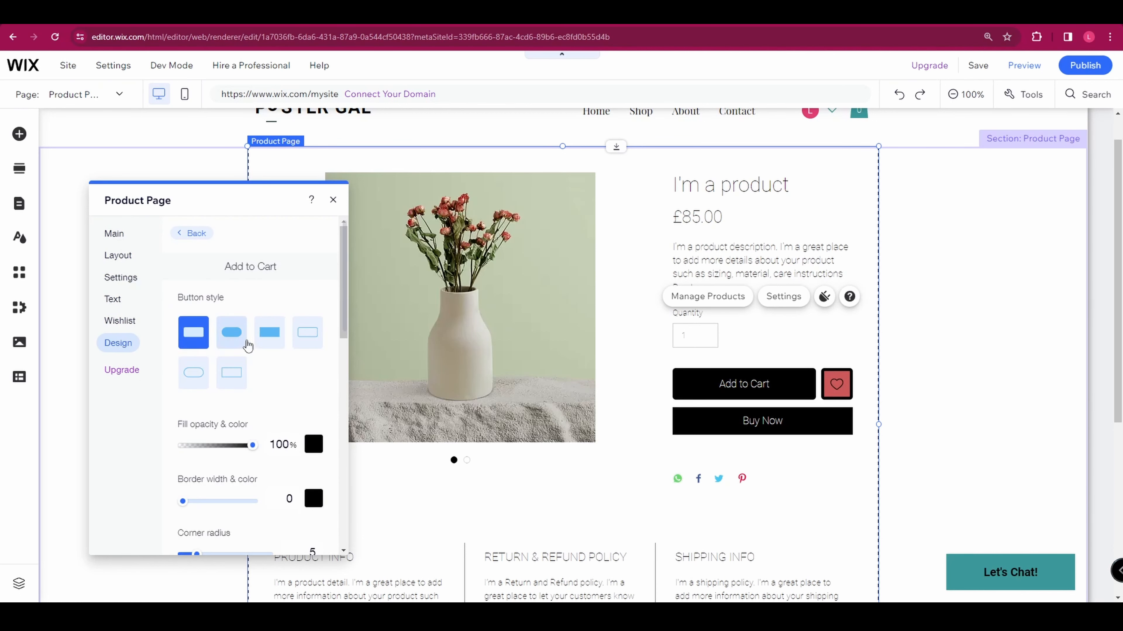
left_click(228, 378)
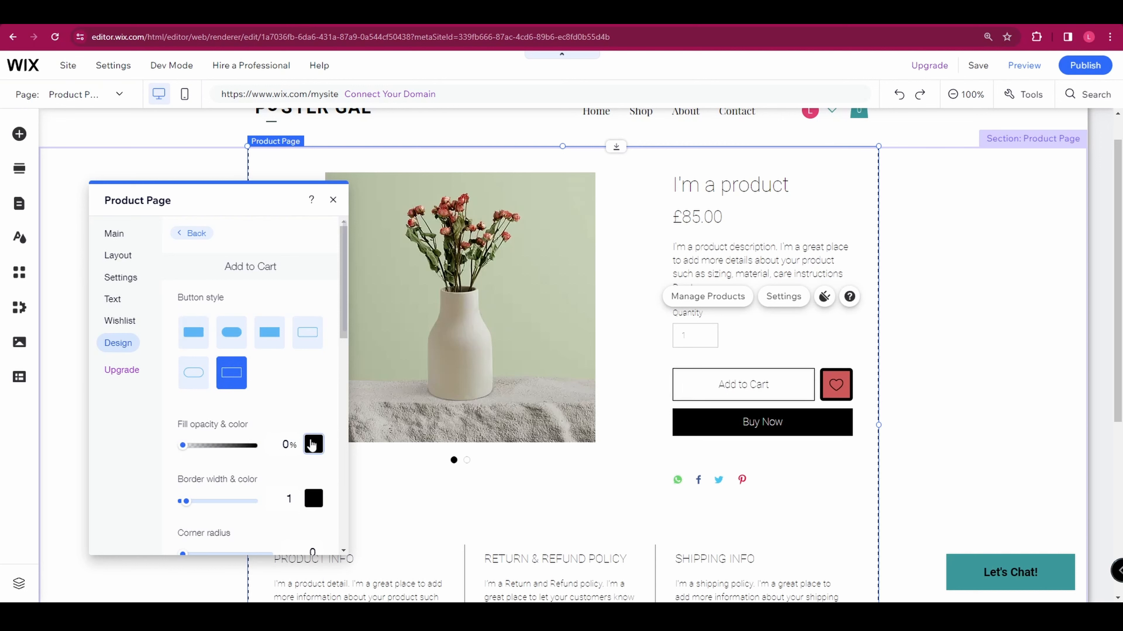
Review the design options for the Buy Now and payment method buttons, and close the product page settings.
scroll(303, 425, "down", 5)
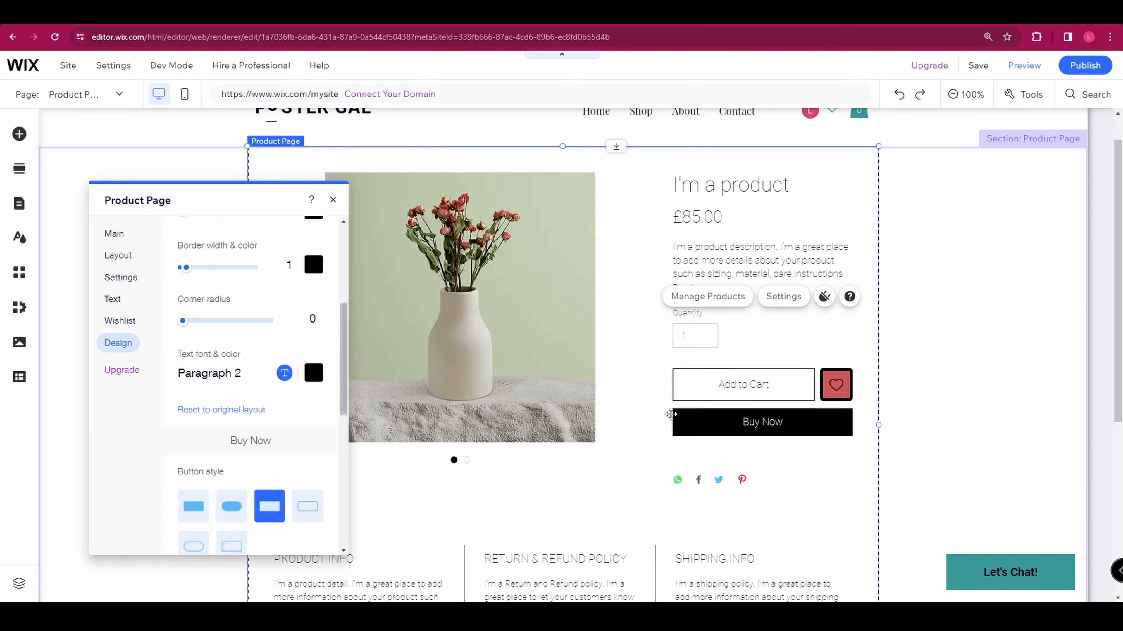
scroll(293, 365, "down", 3)
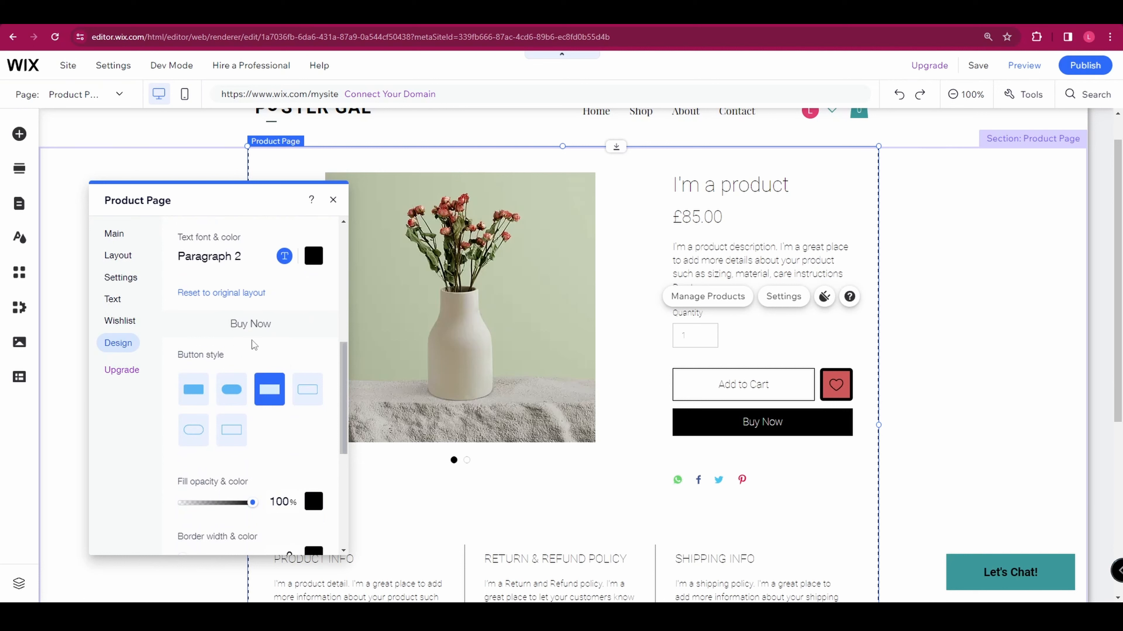
scroll(265, 367, "down", 6)
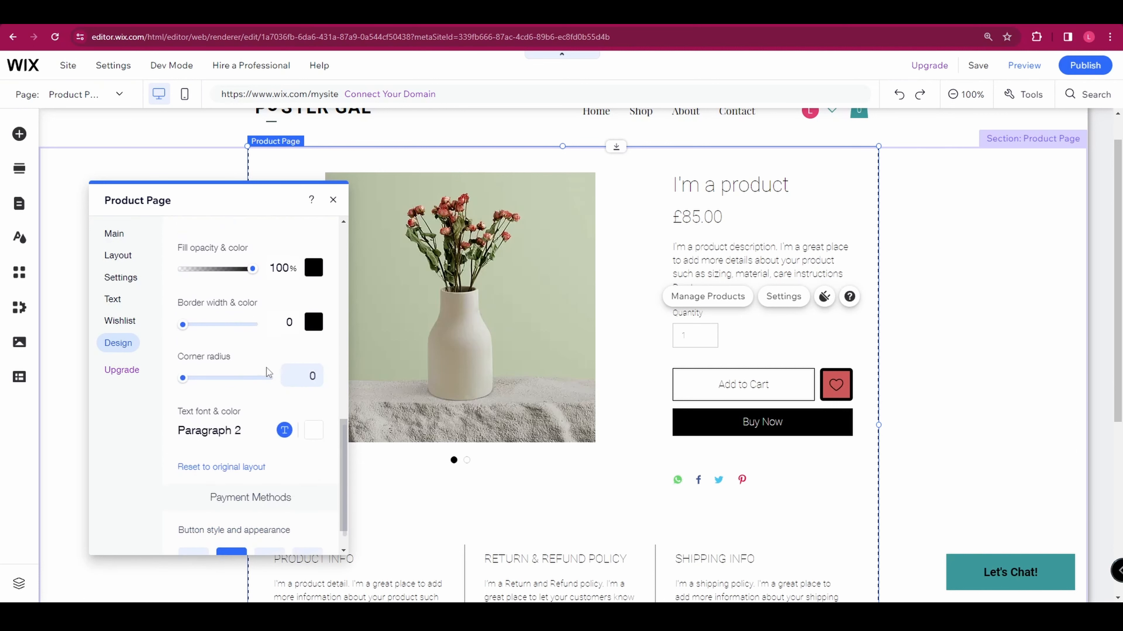
scroll(231, 497, "down", 1)
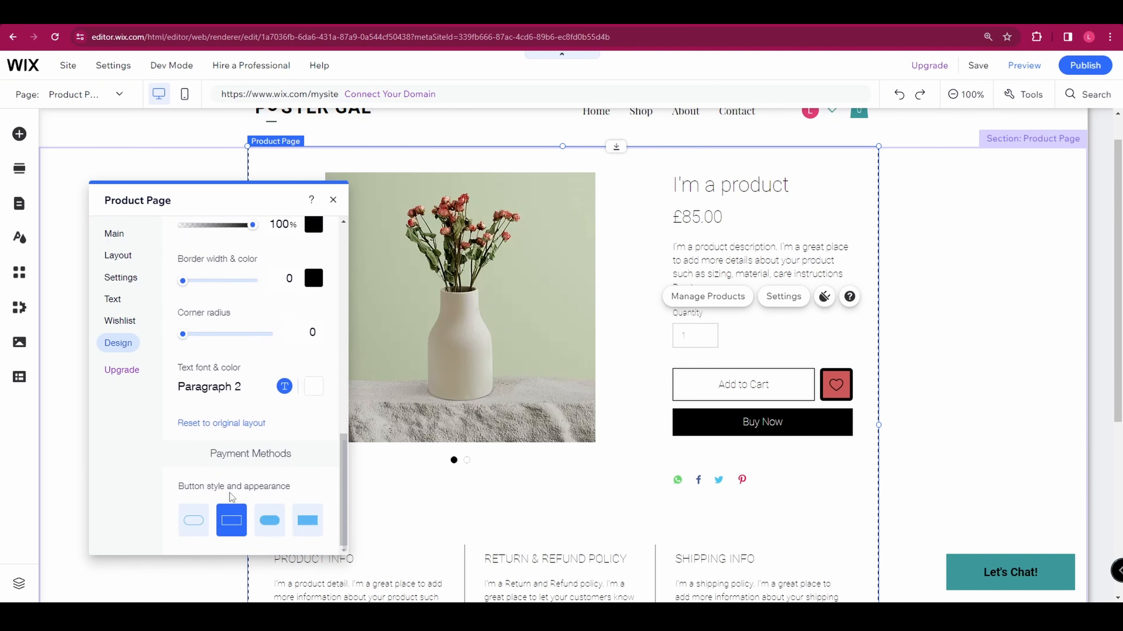
left_click(333, 200)
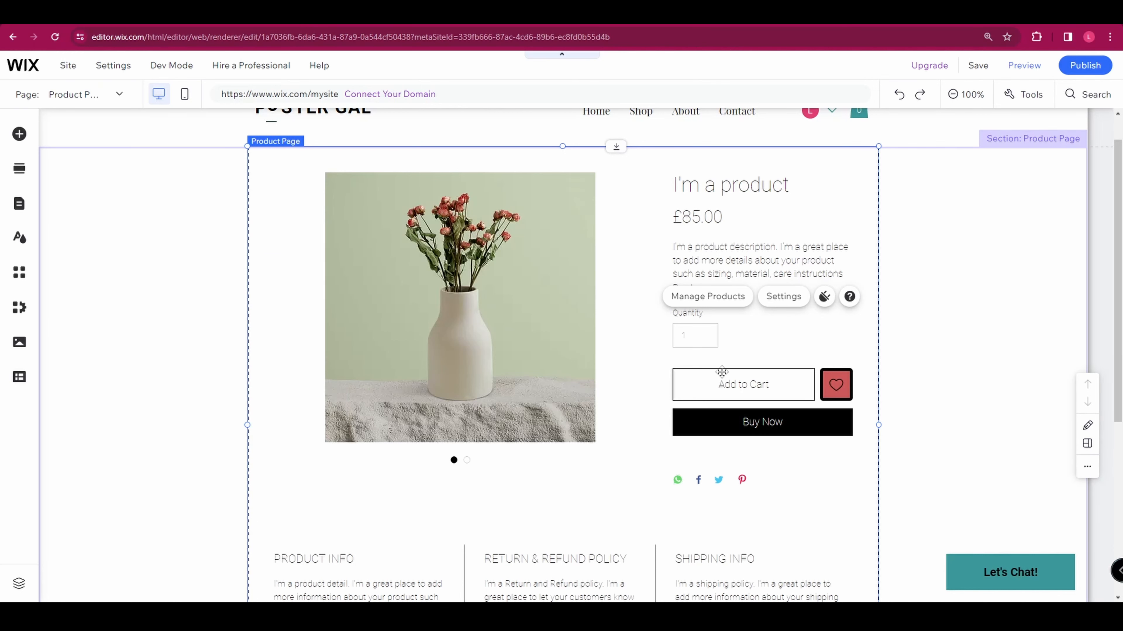
Start a new physical product in the store's product management and name it Rug.
left_click(702, 297)
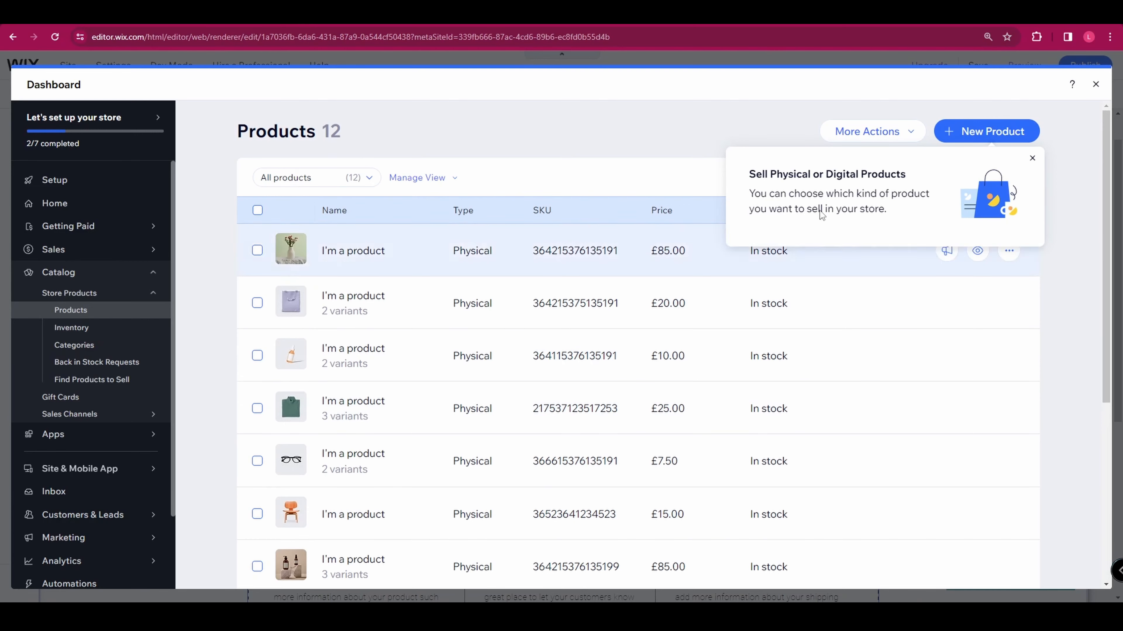
left_click(992, 135)
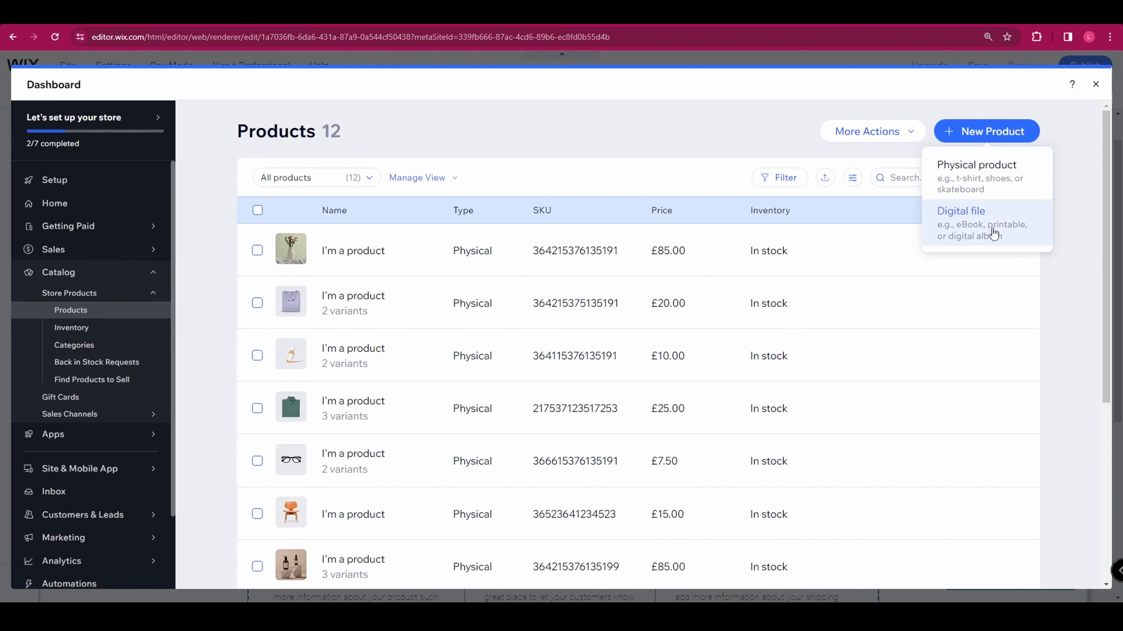
left_click(988, 181)
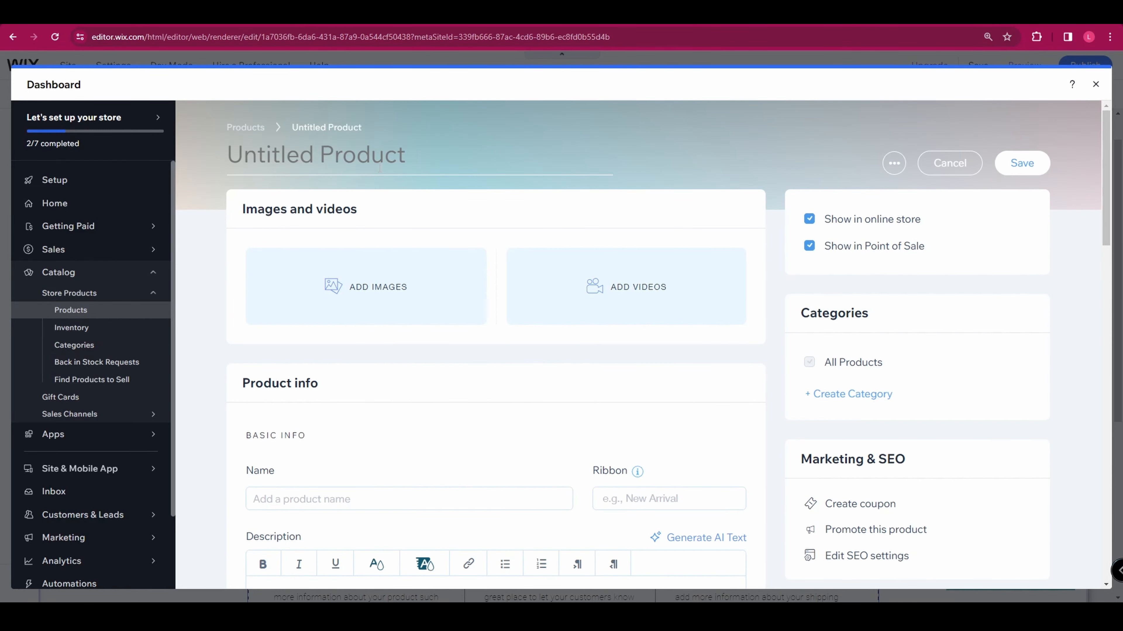
type("Rug")
scroll(357, 214, "down", 1)
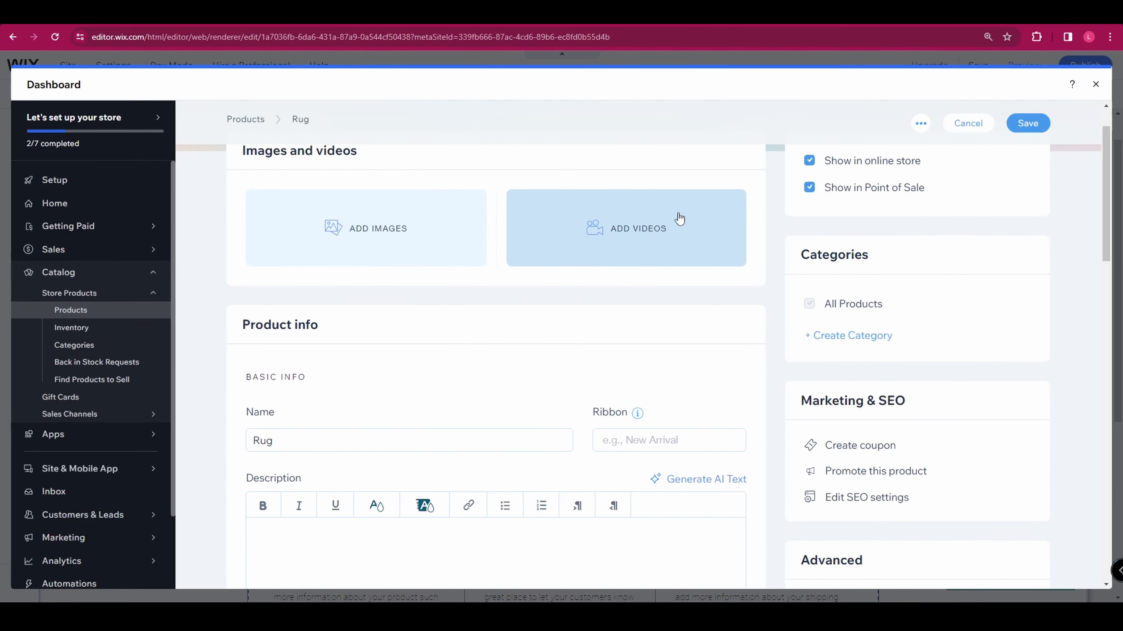
Look over the product info fields and the form for adding an info section, and close the form without adding one.
scroll(373, 178, "down", 1)
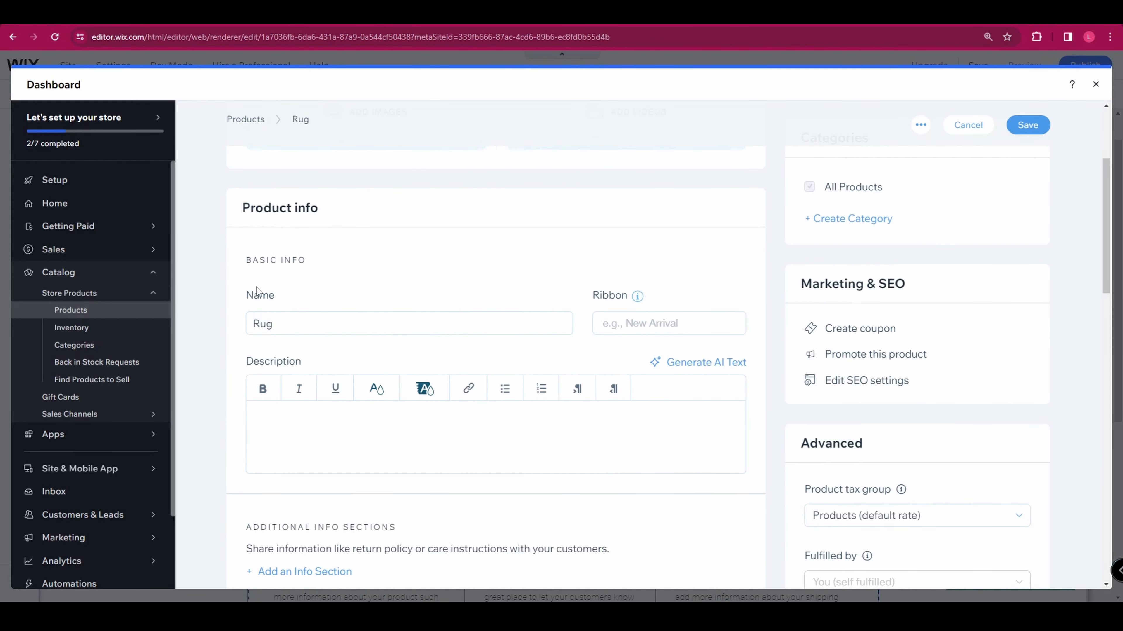
scroll(274, 314, "down", 2)
scroll(400, 318, "down", 2)
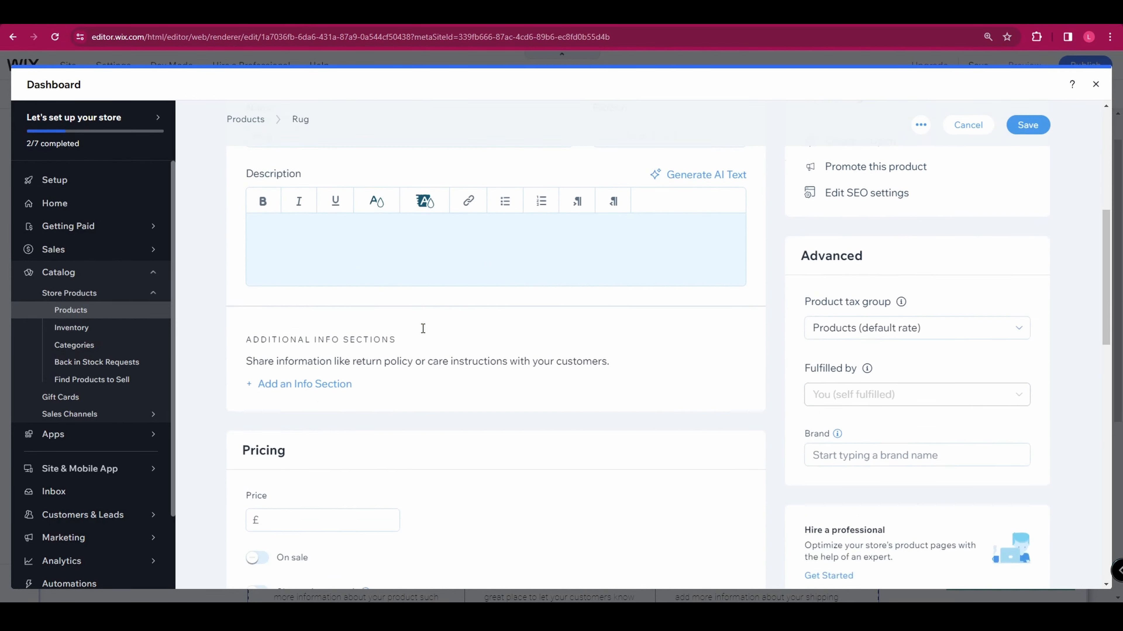
left_click(422, 334)
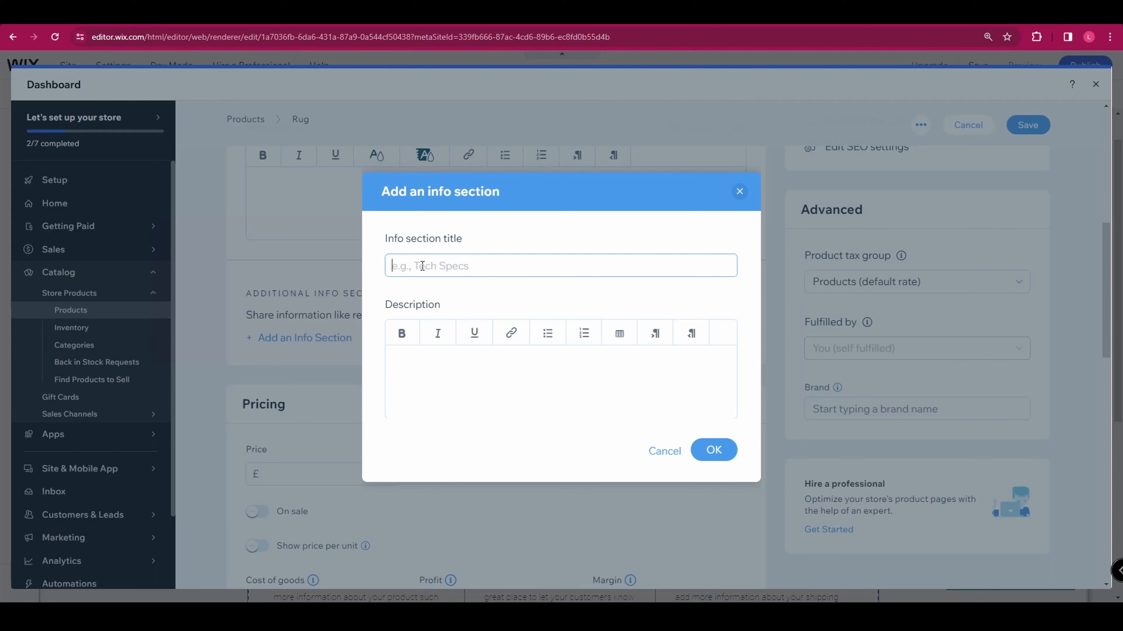
left_click(736, 191)
Set the product price to £10, and try the On sale option before switching it back off.
scroll(398, 248, "down", 4)
left_click(291, 240)
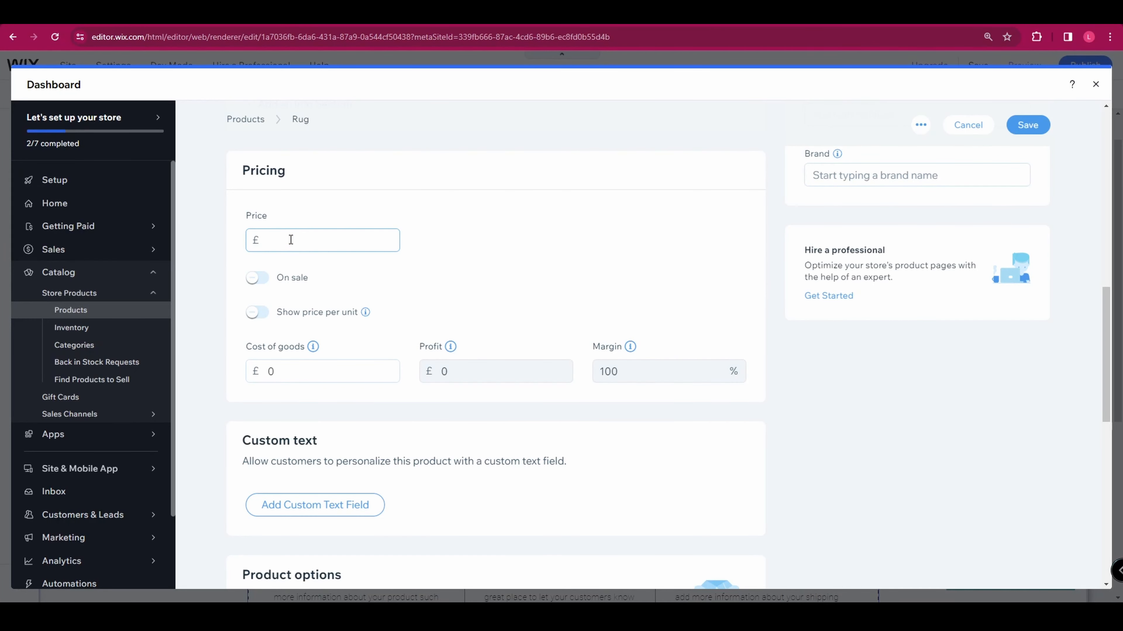
type("10")
left_click(256, 277)
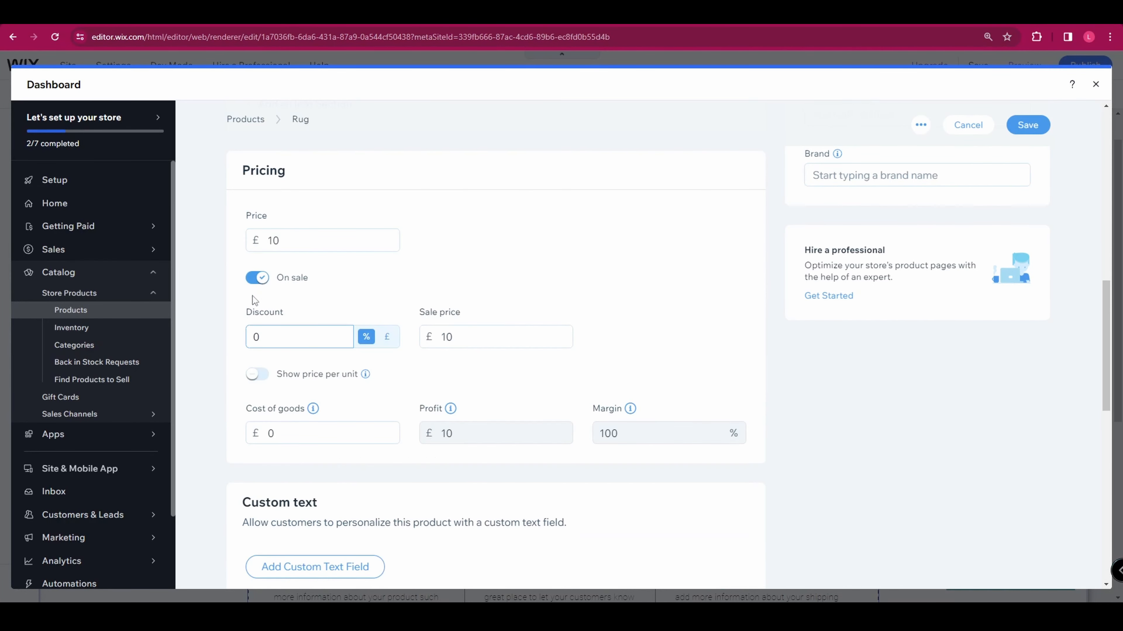
left_click(260, 279)
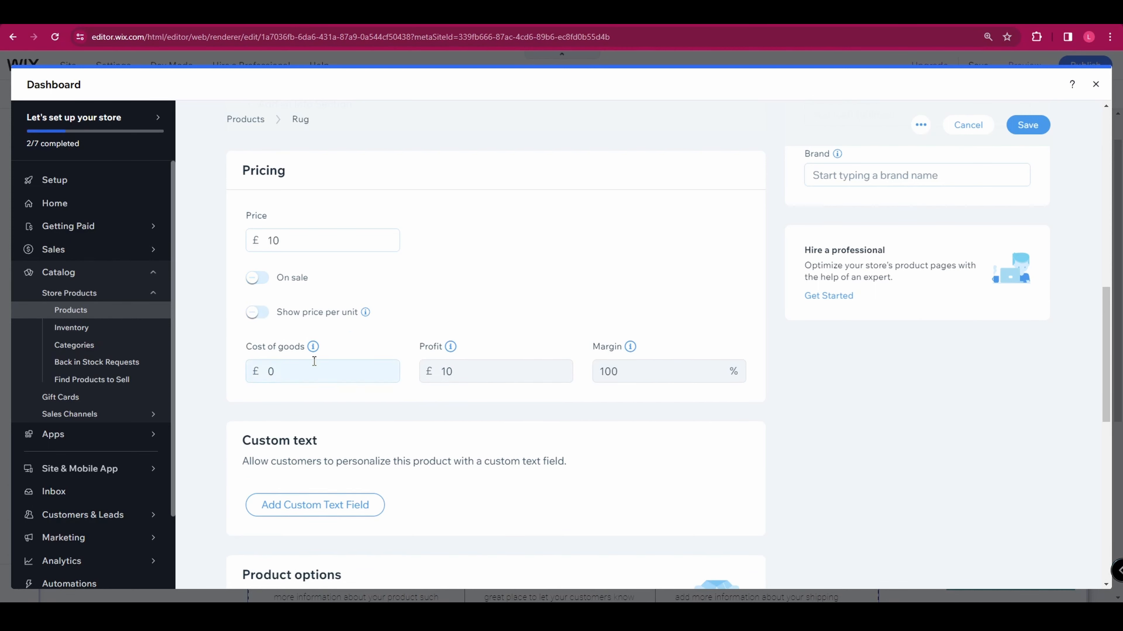
Set the product's cost of goods to £5.
left_click(306, 369)
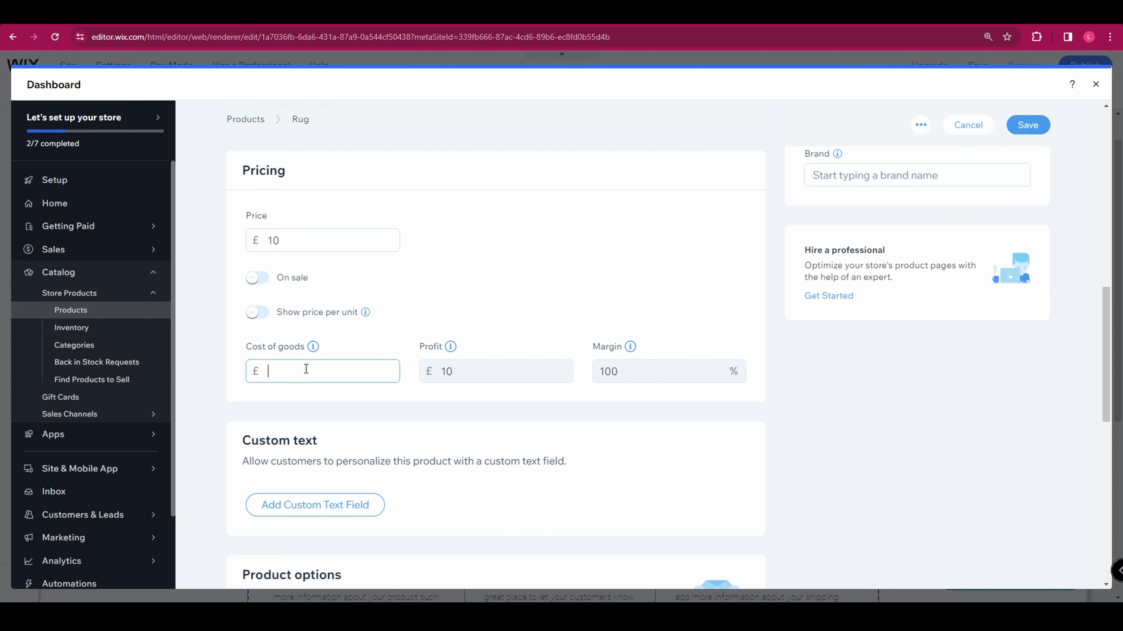
type("5")
mouse_move(632, 356)
Review the product's custom text, options, inventory, category, SEO and advanced settings, and save the product.
scroll(577, 418, "down", 5)
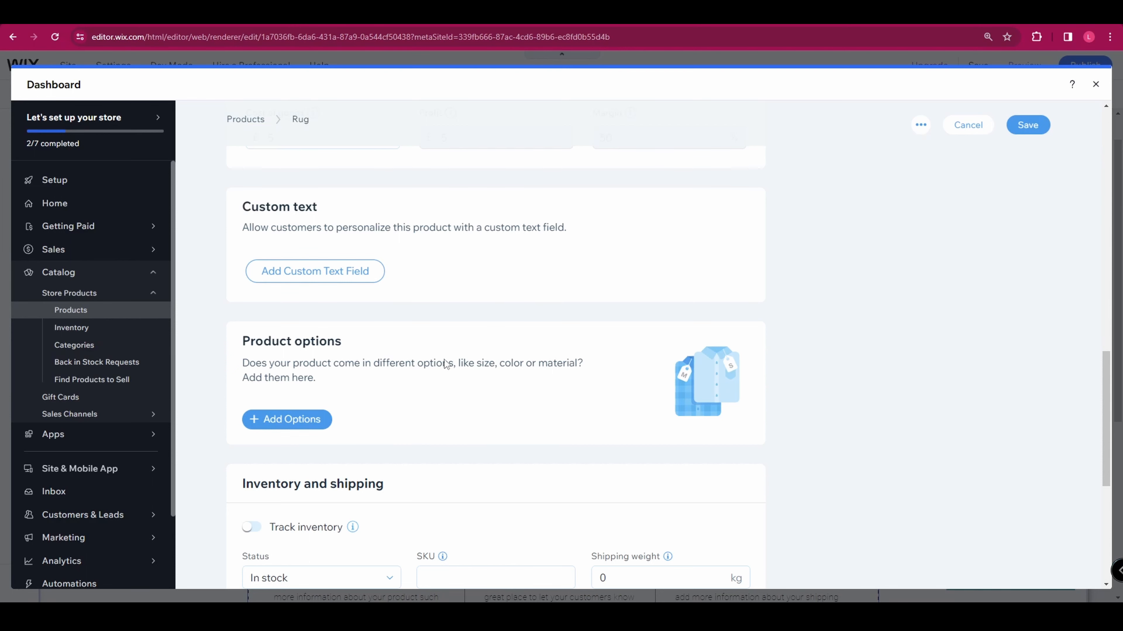
scroll(443, 360, "down", 4)
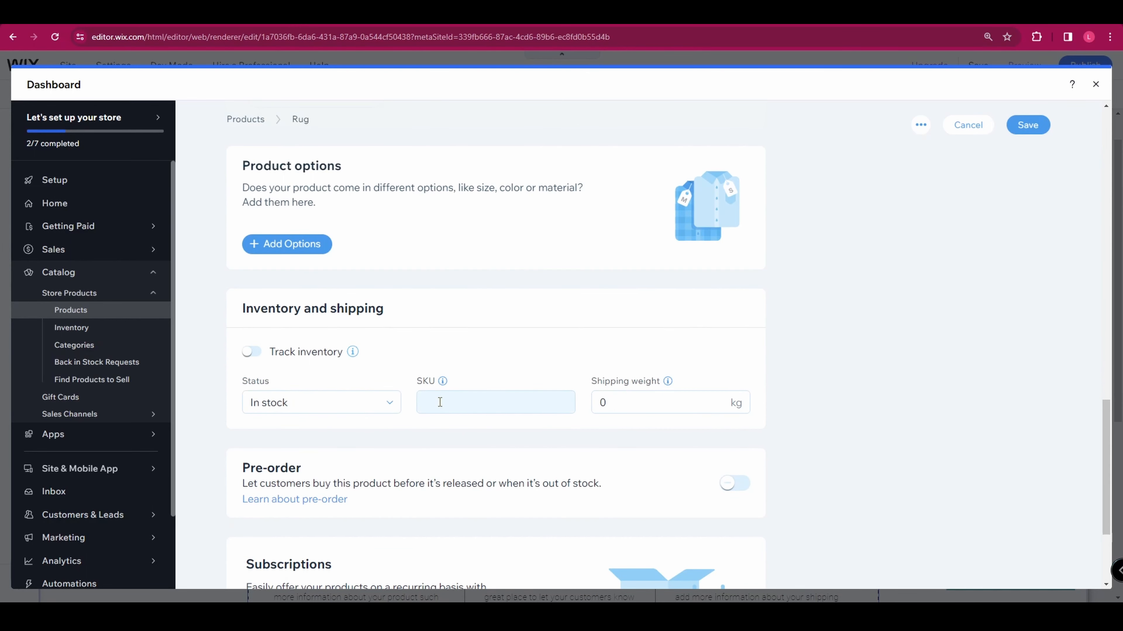
scroll(462, 388, "down", 4)
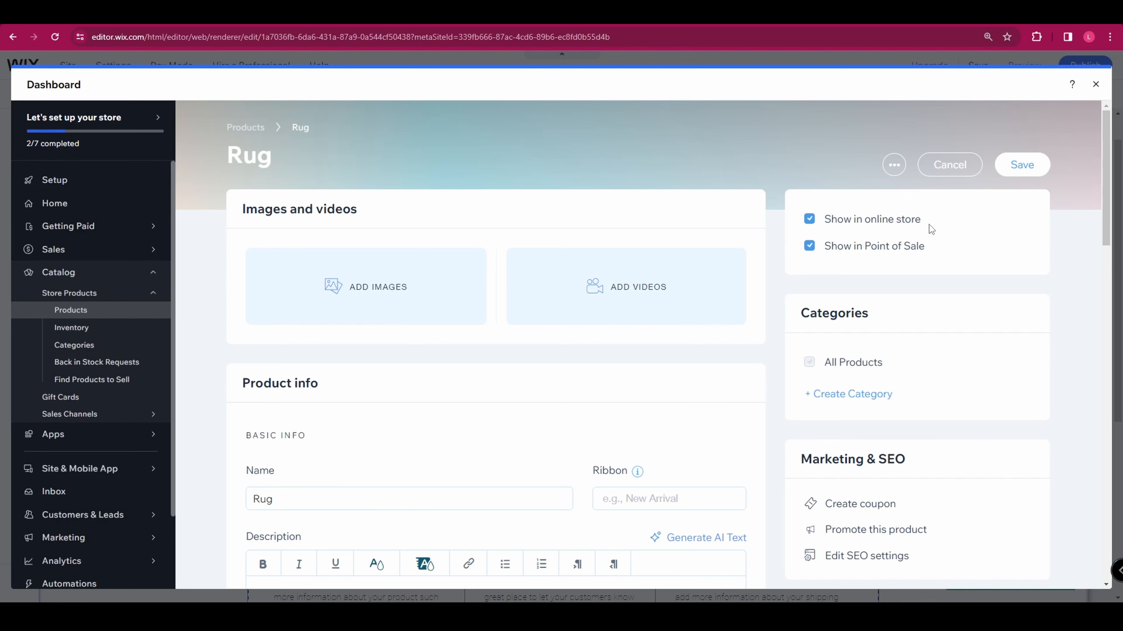
scroll(929, 247, "down", 3)
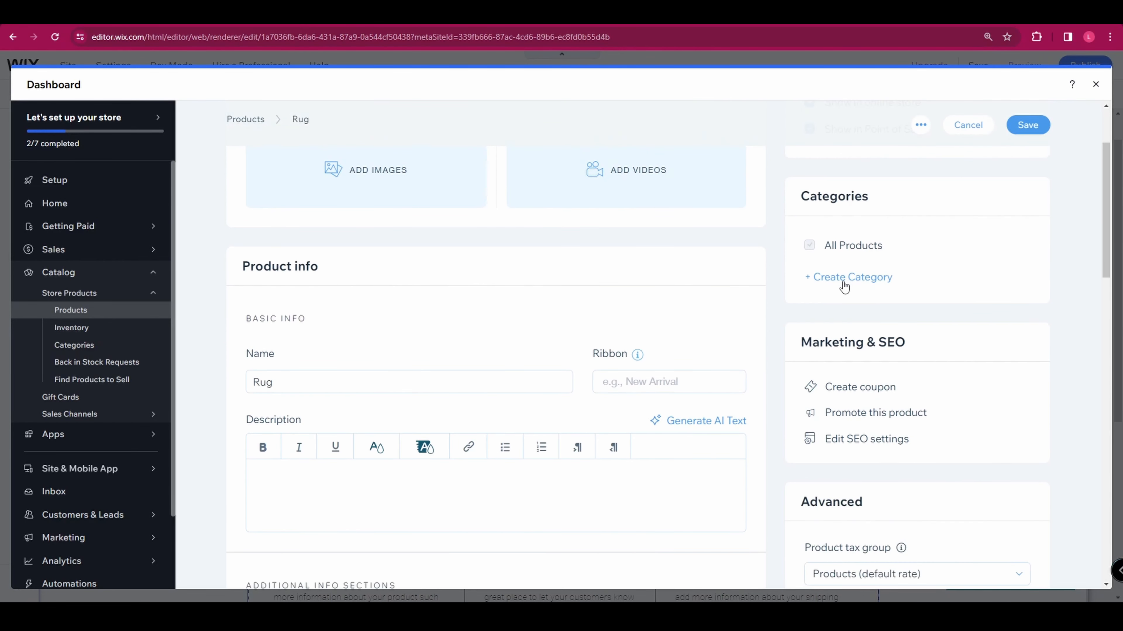
scroll(881, 274, "down", 4)
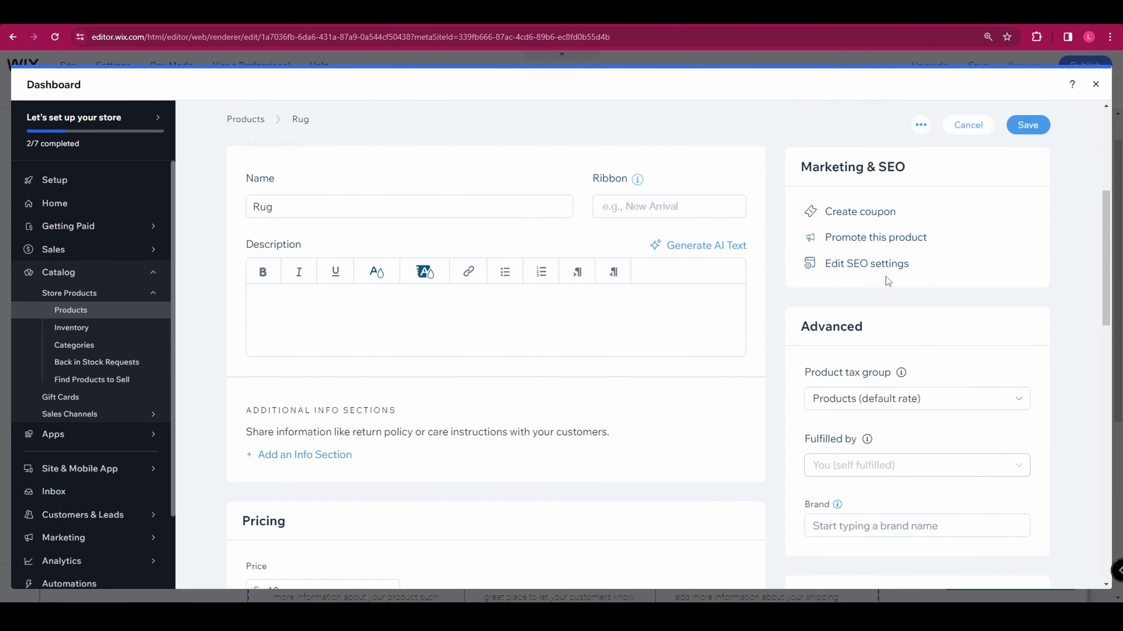
scroll(907, 261, "down", 1)
scroll(907, 261, "down", 4)
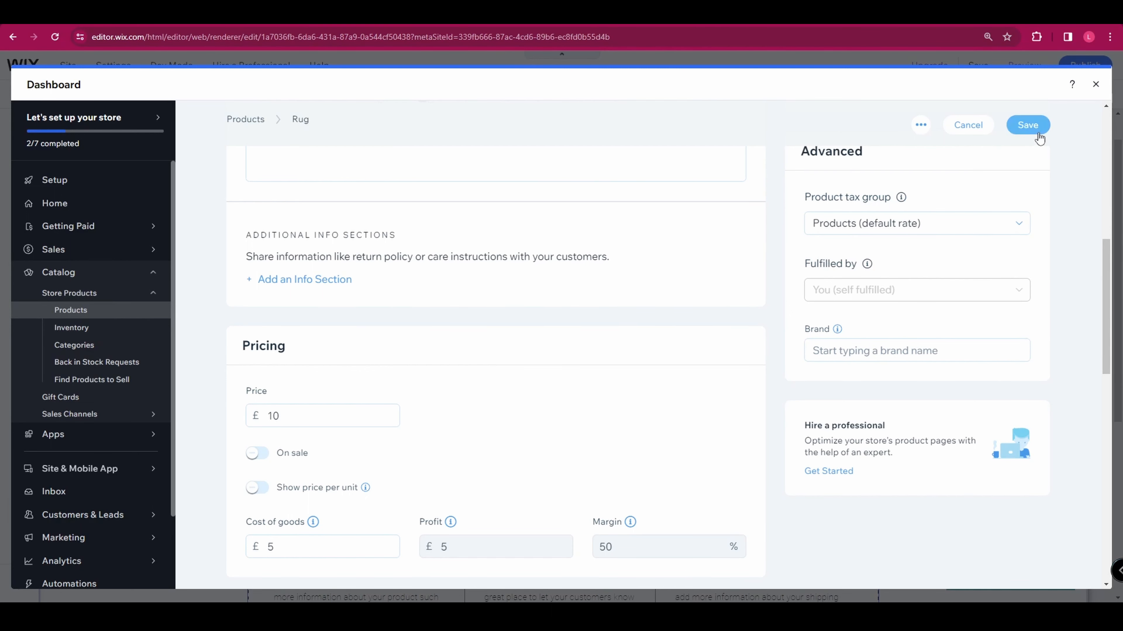
left_click(1027, 125)
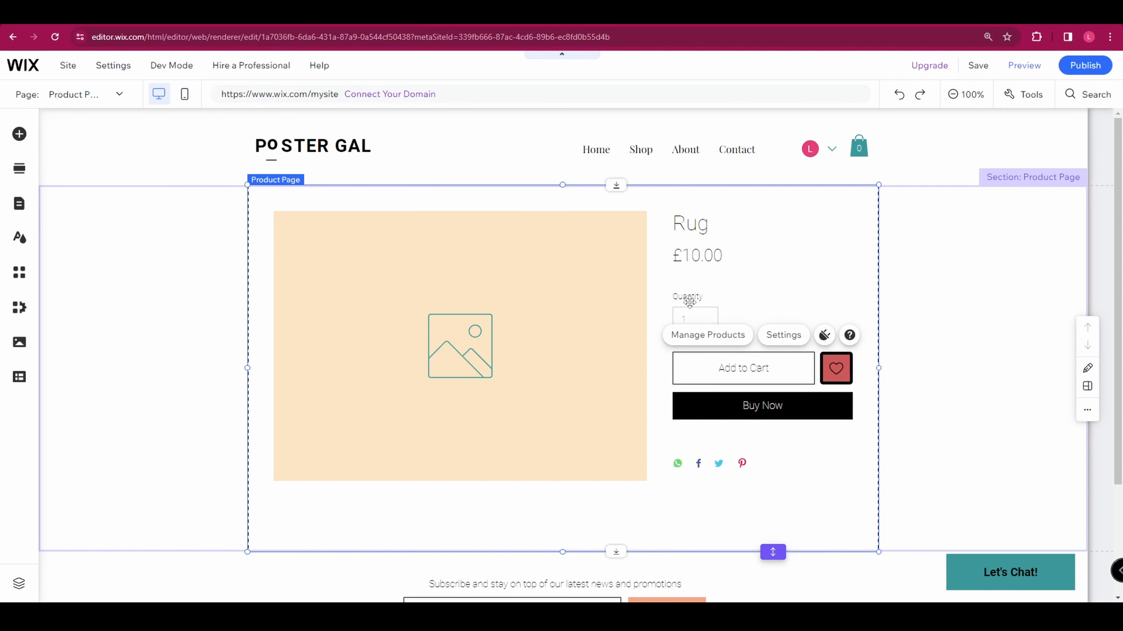